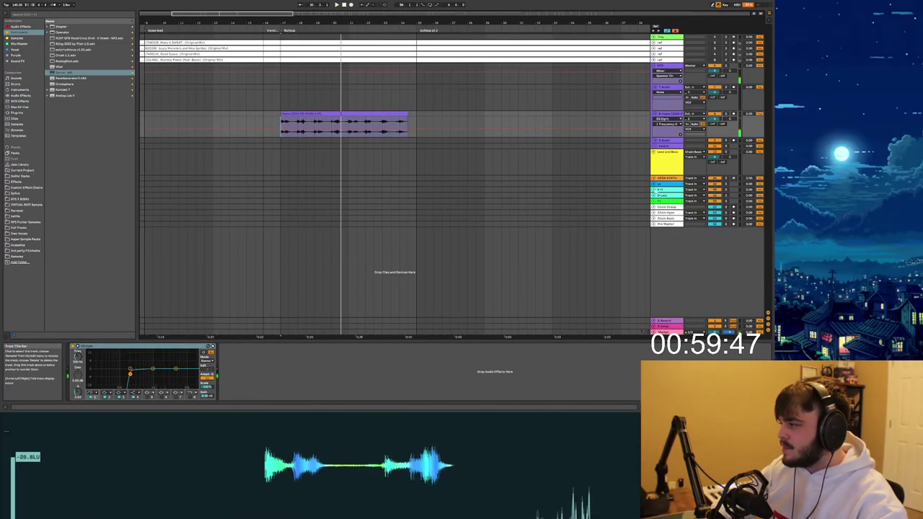
Fill the Buildup section of the Kick track with a kick sample on every beat, starting at bar 17.
{"action": "left_click", "coordinate": [656, 191]}
{"action": "left_click", "coordinate": [660, 212]}
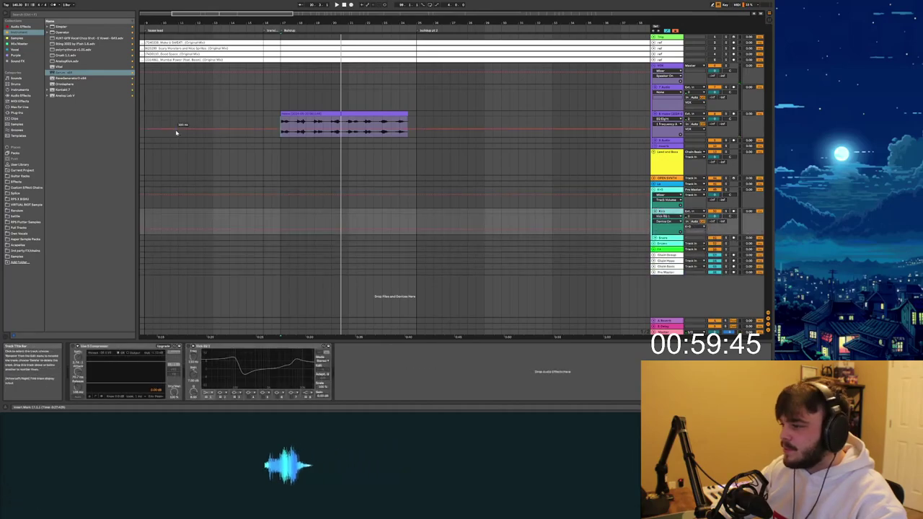
{"action": "left_click", "coordinate": [16, 26]}
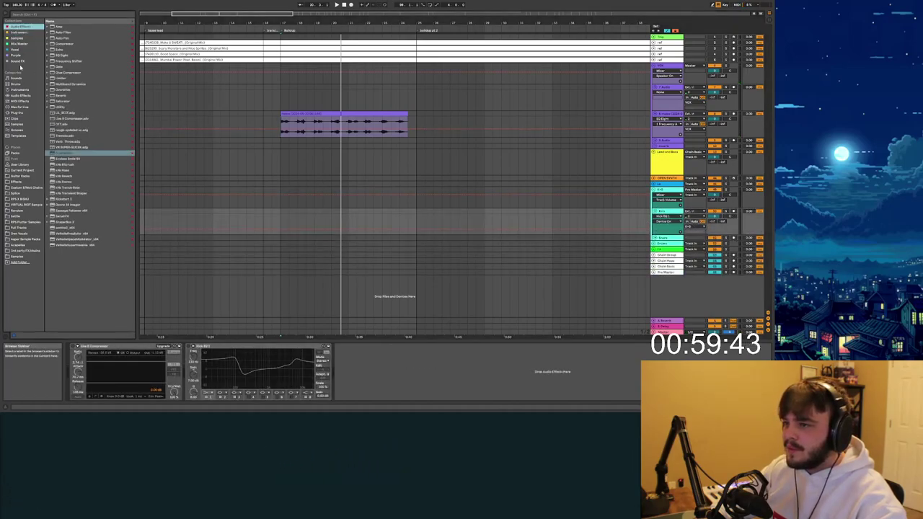
{"action": "left_click", "coordinate": [17, 38]}
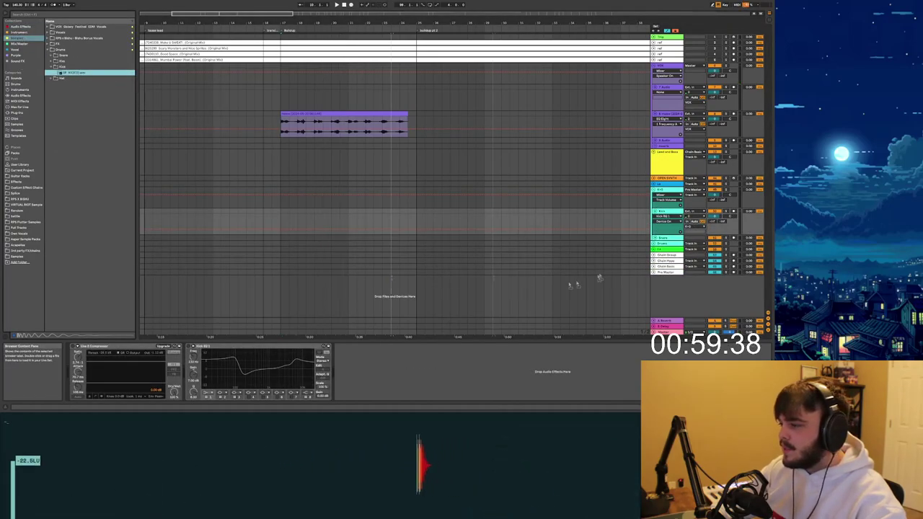
{"action": "left_click", "coordinate": [282, 214]}
{"action": "key", "text": "plus"}
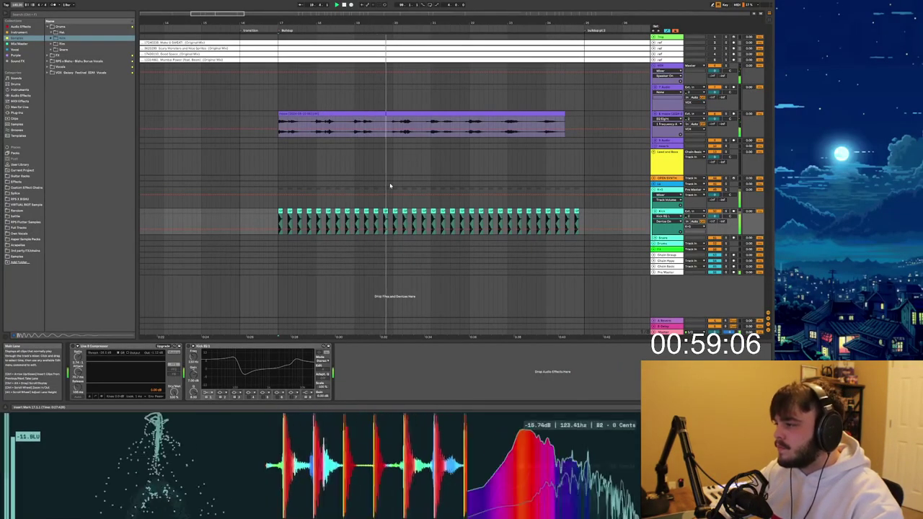
{"action": "key", "text": "space"}
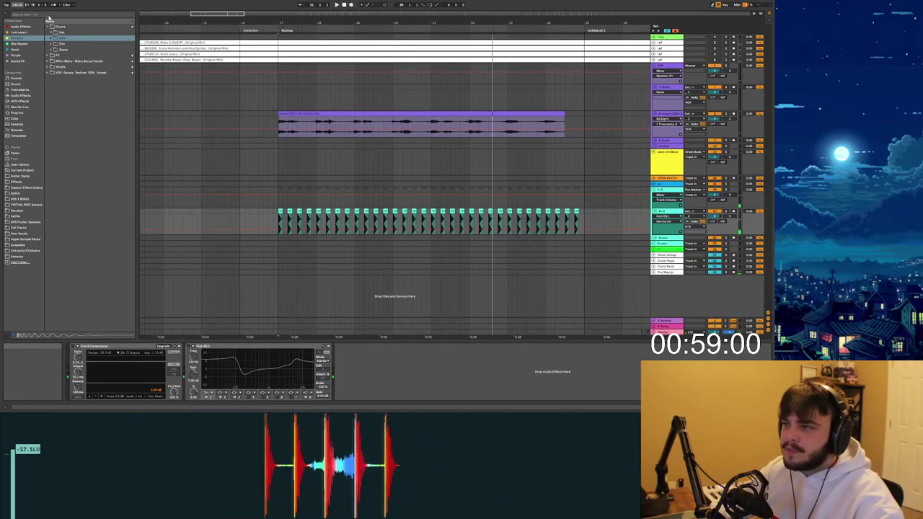
Search the Samples folder for "hat" and place an open hat sample on the first offbeat of the Buildup on the Hat track.
{"action": "type", "text": "hat"}
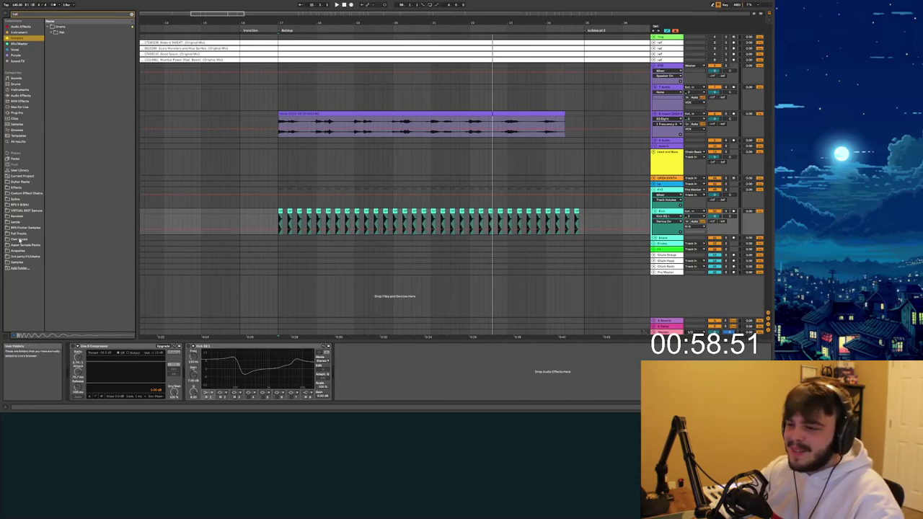
{"action": "left_click", "coordinate": [17, 262]}
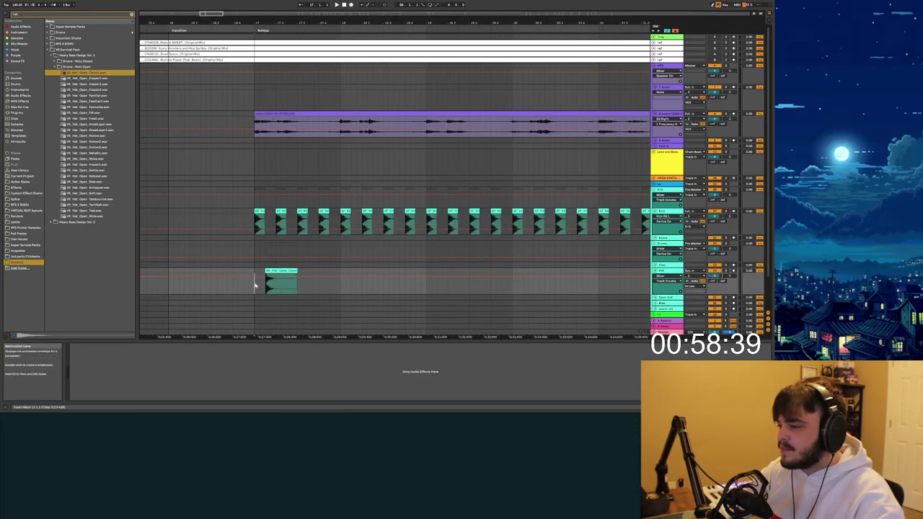
{"action": "key", "text": "space"}
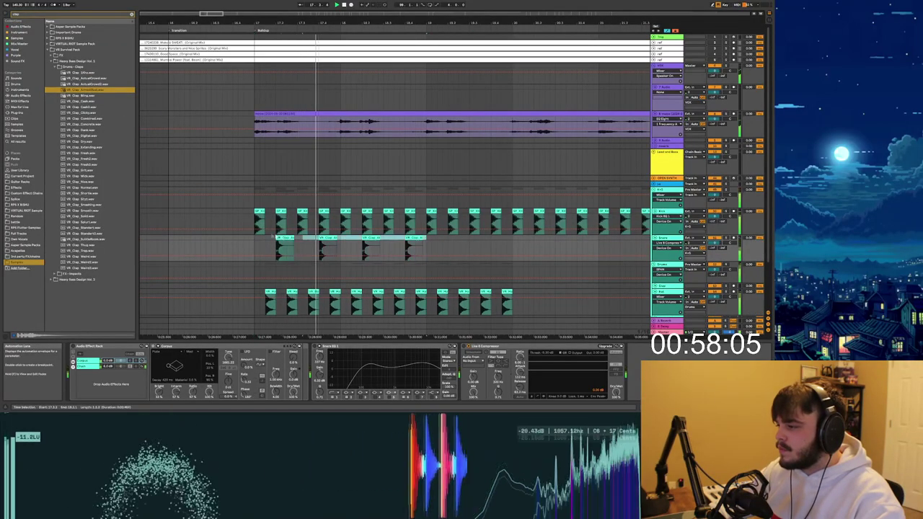
Duplicate the clap pattern on the Snare track to the end of the Buildup and duplicate the vocal clip to match.
{"action": "left_click_drag", "start_coordinate": [272, 237], "coordinate": [255, 242]}
{"action": "key", "text": "ctrl+d"}
{"action": "key", "text": "ctrl+d"}
{"action": "key", "text": "ctrl+d"}
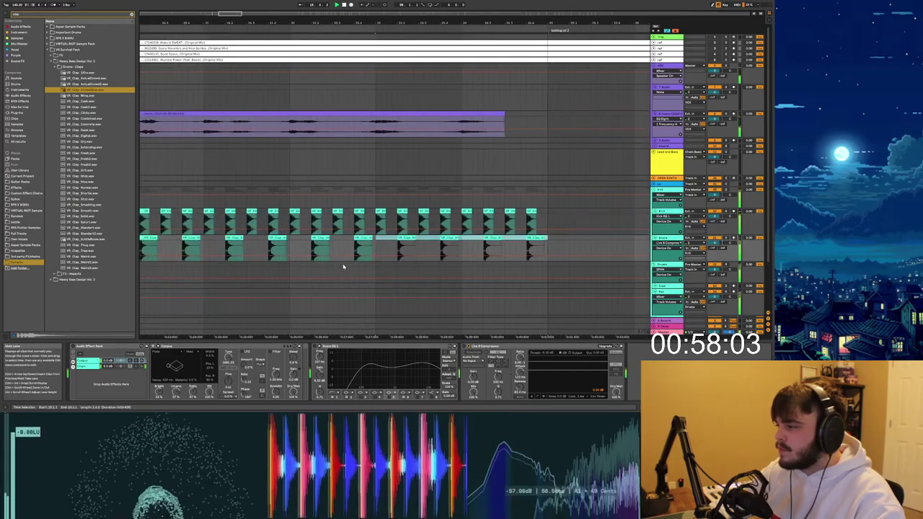
{"action": "scroll", "coordinate": [260, 268], "scroll_direction": "down", "scroll_amount": 3}
{"action": "scroll", "coordinate": [159, 278], "scroll_direction": "left", "scroll_amount": 2}
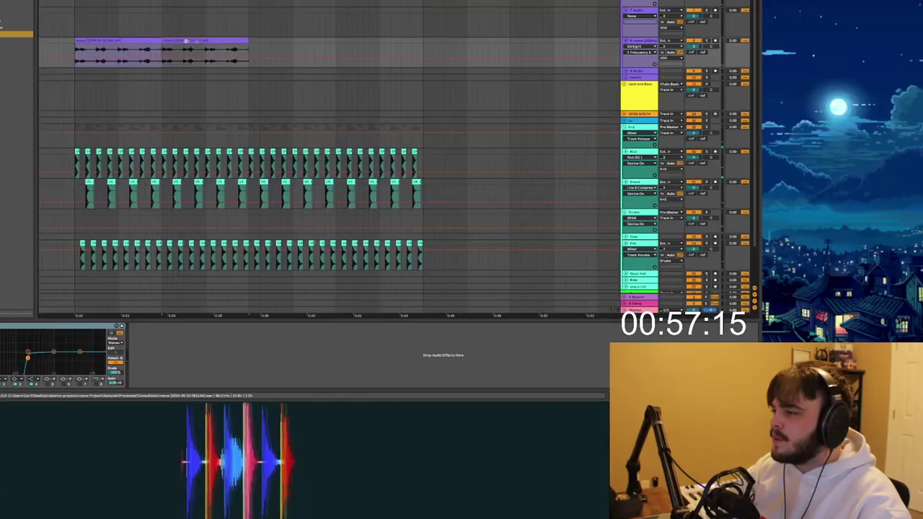
{"action": "key", "text": "ctrl+d"}
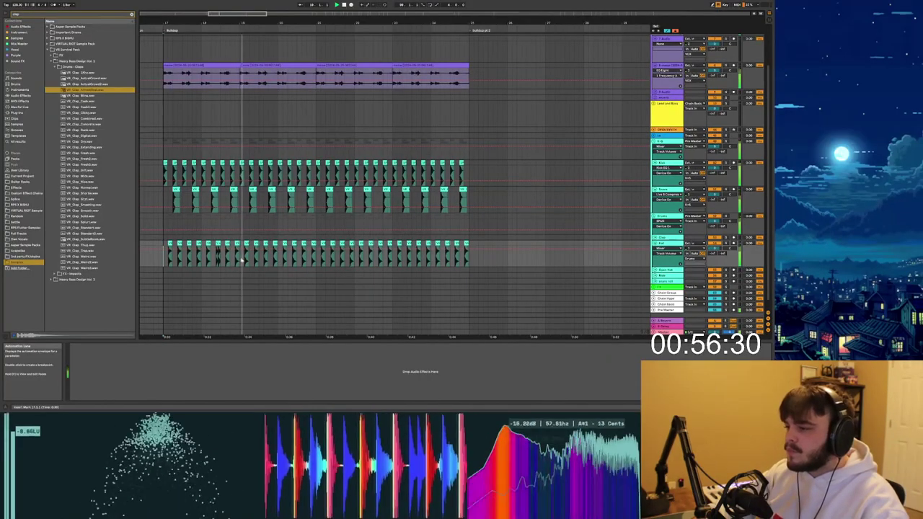
Repeat the two-bar hat pattern from bars 17 to 19 through the end of the Buildup on the Hat track.
{"action": "left_click_drag", "start_coordinate": [240, 260], "coordinate": [165, 260]}
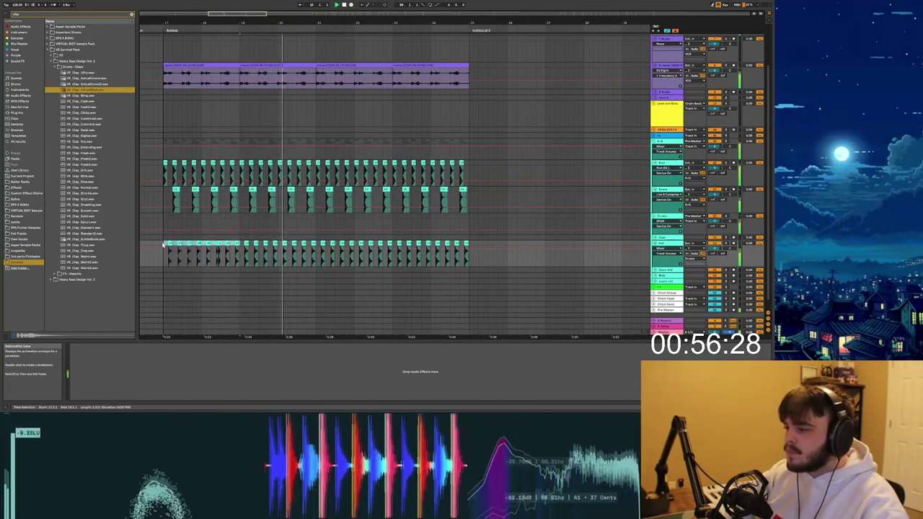
{"action": "key", "text": "ctrl+d"}
{"action": "key", "text": "ctrl+d"}
{"action": "key", "text": "ctrl+d"}
{"action": "key", "text": "ctrl+d"}
{"action": "key", "text": "ctrl+z"}
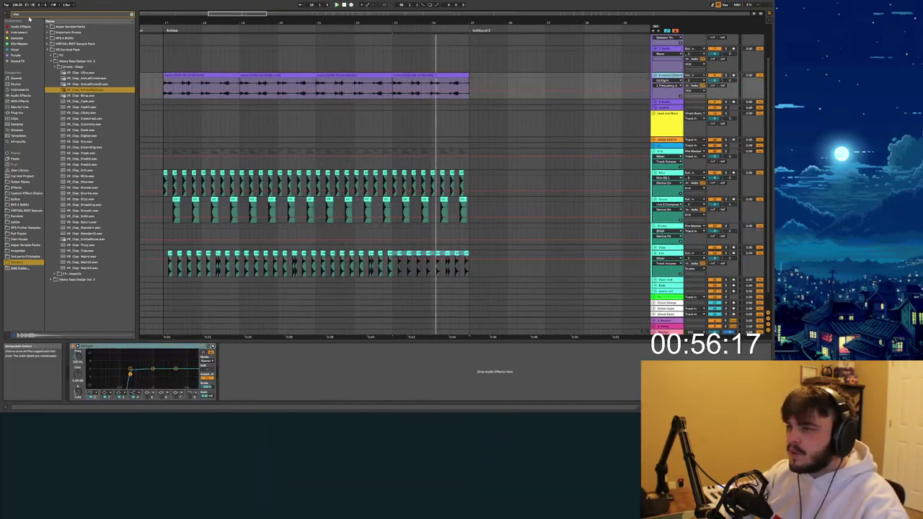
Search the audio effects for "gate", add a Gate ahead of the EQ Eight on the vocal track, and play it back.
{"action": "type", "text": "gate"}
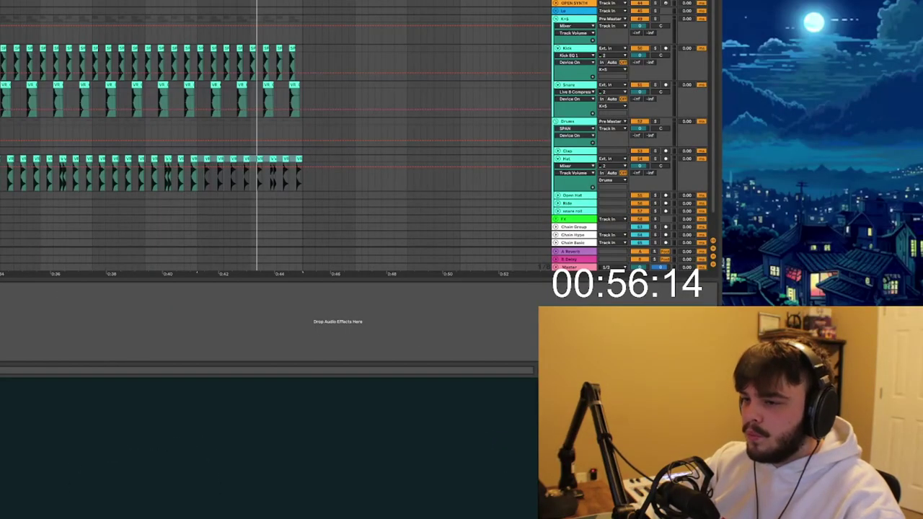
{"action": "mouse_move", "coordinate": [59, 32]}
{"action": "left_mouse_down"}
{"action": "mouse_move", "coordinate": [85, 367]}
{"action": "mouse_move", "coordinate": [105, 363]}
{"action": "left_mouse_up"}
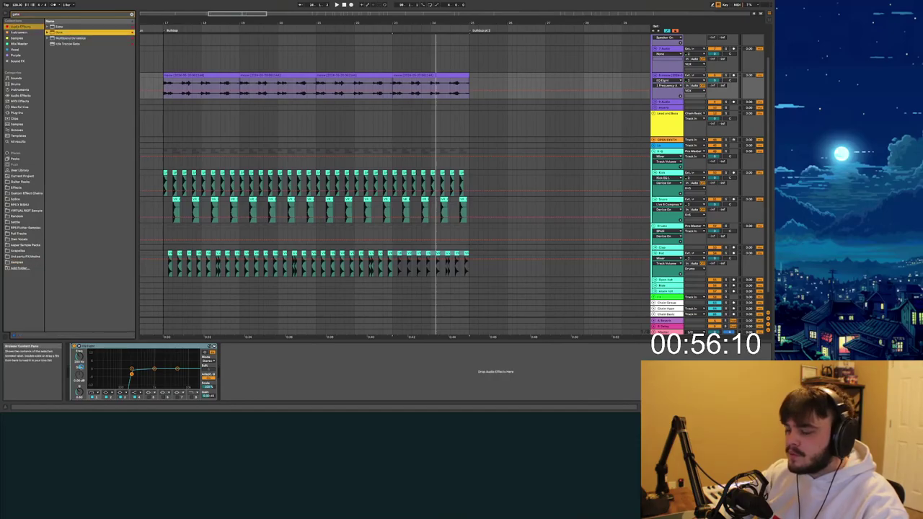
{"action": "key", "text": "space"}
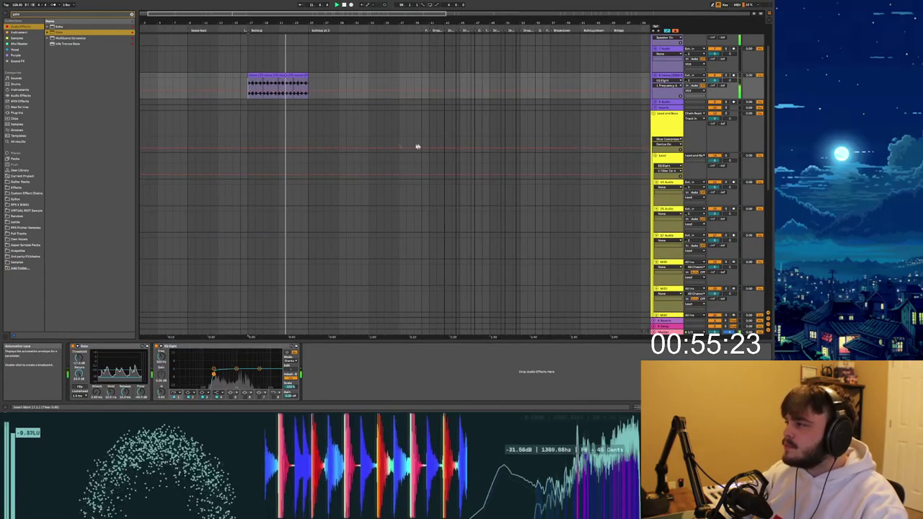
Set the loop to the eight-bar Buildup section starting at bar 17 and enable looping.
{"action": "key", "text": "minus"}
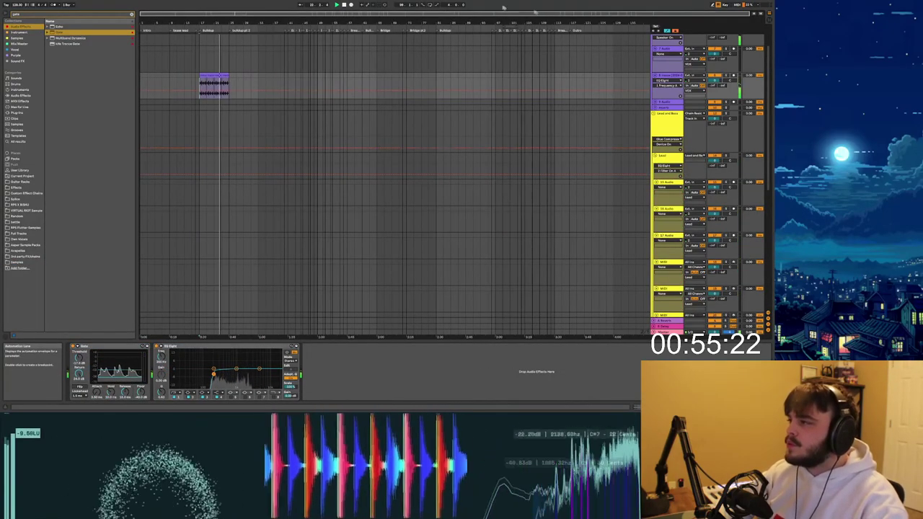
{"action": "left_click_drag", "start_coordinate": [502, 21], "coordinate": [228, 26]}
{"action": "left_click", "coordinate": [433, 5]}
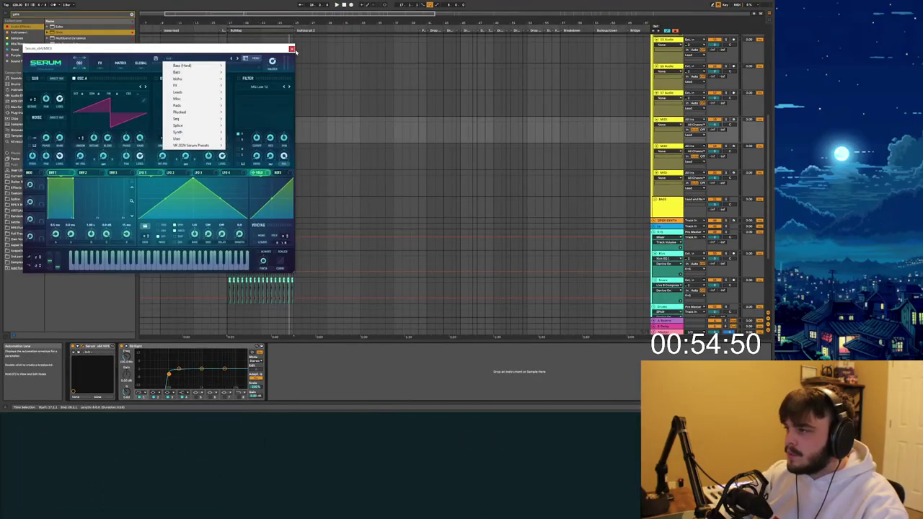
Close Serum, load Analog Lab V on the MIDI track, and choose the German Classical Clean piano preset.
{"action": "left_click", "coordinate": [292, 49]}
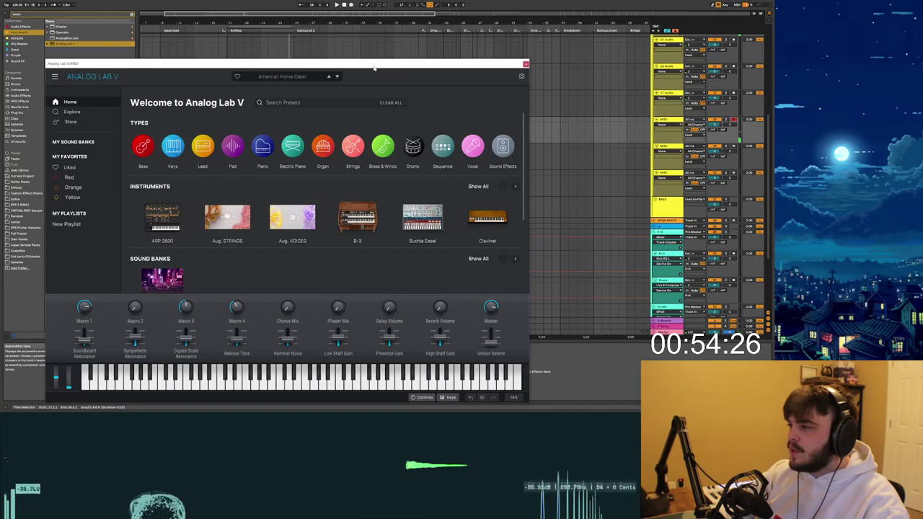
{"action": "left_click_drag", "start_coordinate": [374, 65], "coordinate": [391, 54]}
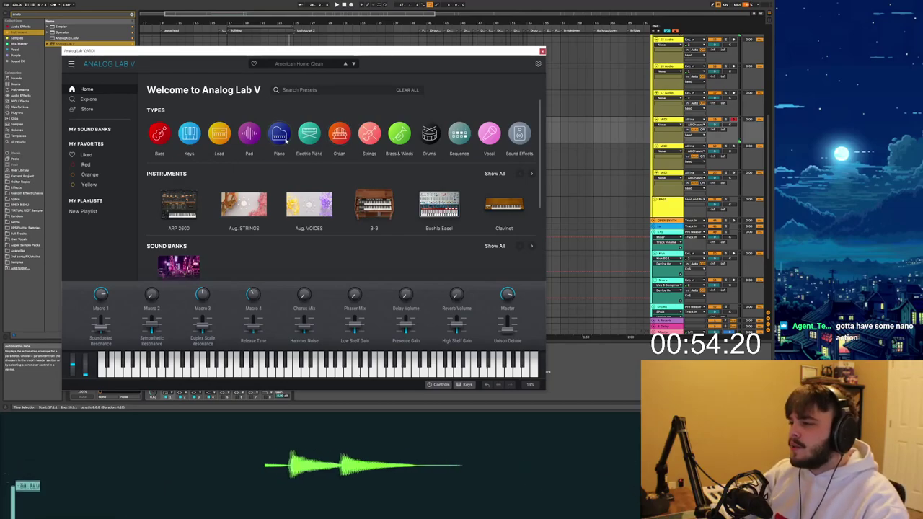
{"action": "mouse_move", "coordinate": [281, 139]}
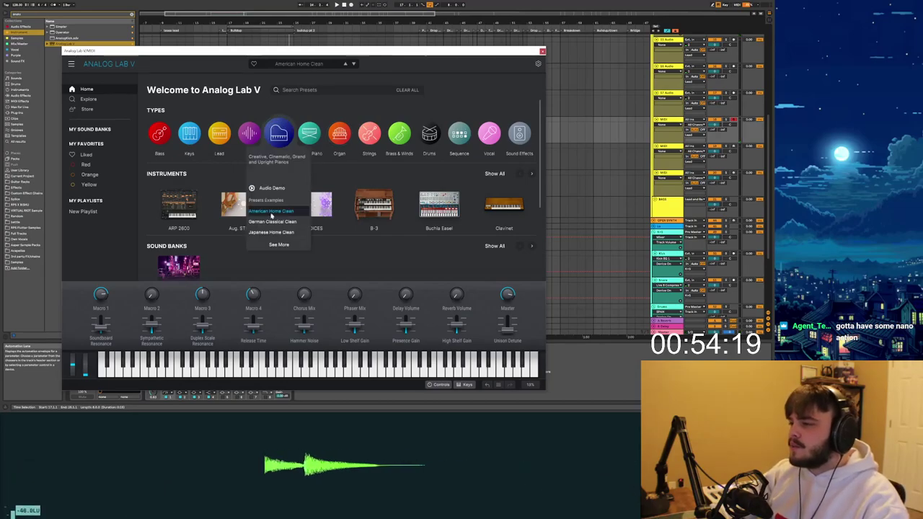
{"action": "left_click", "coordinate": [274, 223]}
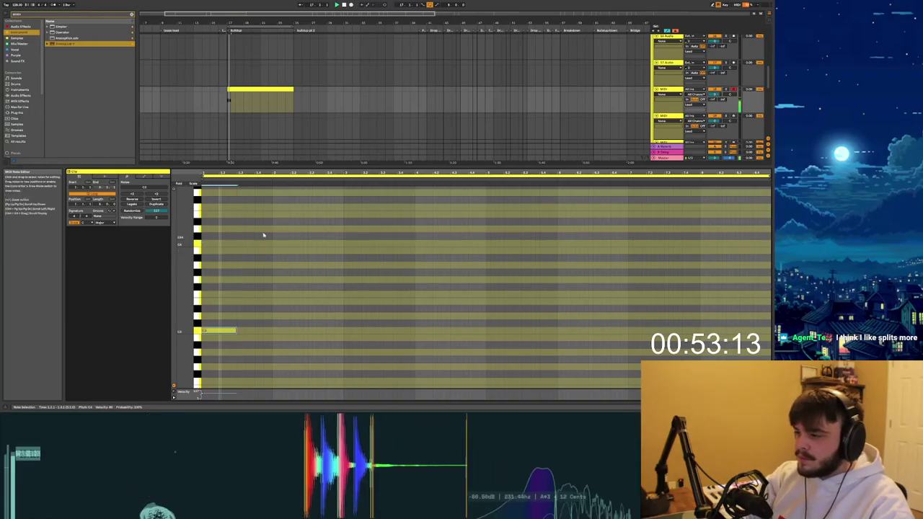
Remove the upper chord notes from the MIDI clip in the BASS group so only a single-note bass line remains.
{"action": "scroll", "coordinate": [263, 235], "scroll_direction": "up", "scroll_amount": 3}
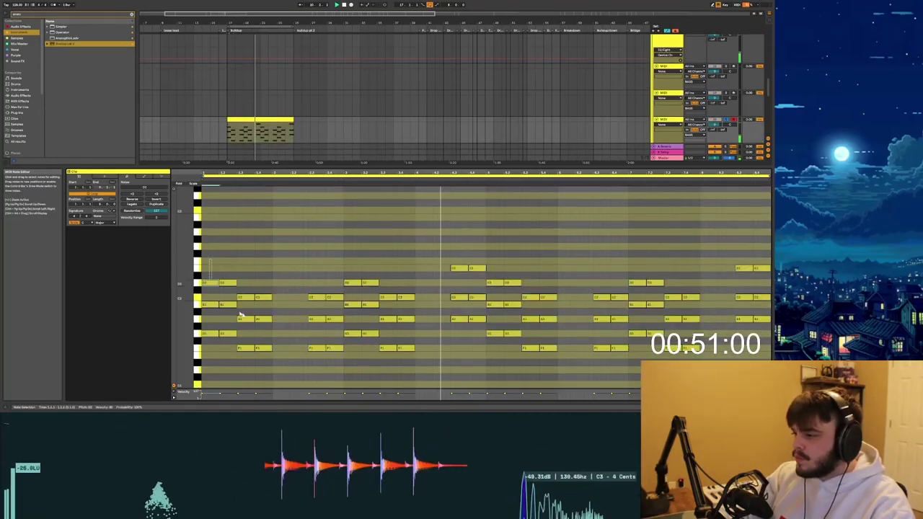
{"action": "left_click_drag", "start_coordinate": [201, 317], "coordinate": [273, 318]}
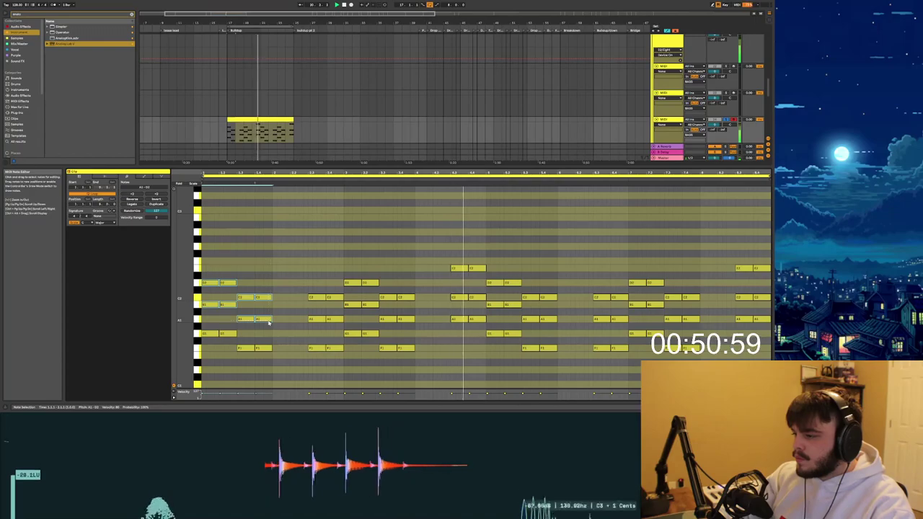
{"action": "left_click_drag", "start_coordinate": [289, 271], "coordinate": [425, 324]}
{"action": "key", "text": "Delete"}
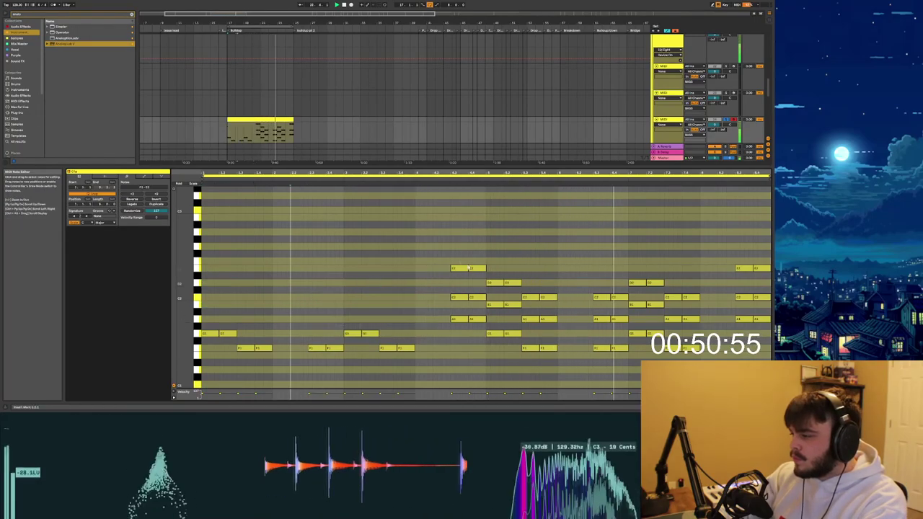
{"action": "left_click_drag", "start_coordinate": [438, 250], "coordinate": [534, 307]}
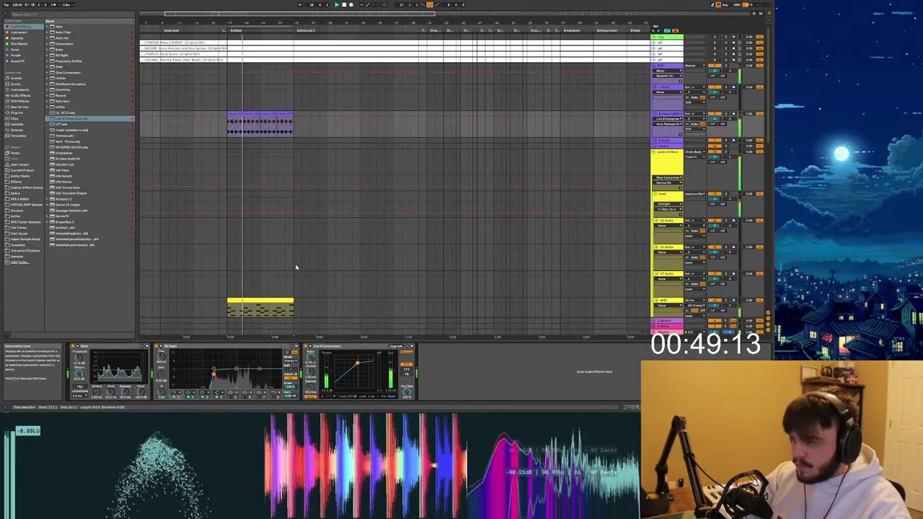
Search the audio effects for "reverb" and select the Reverb device for the vocal track.
{"action": "scroll", "coordinate": [238, 136], "scroll_direction": "up", "scroll_amount": 3}
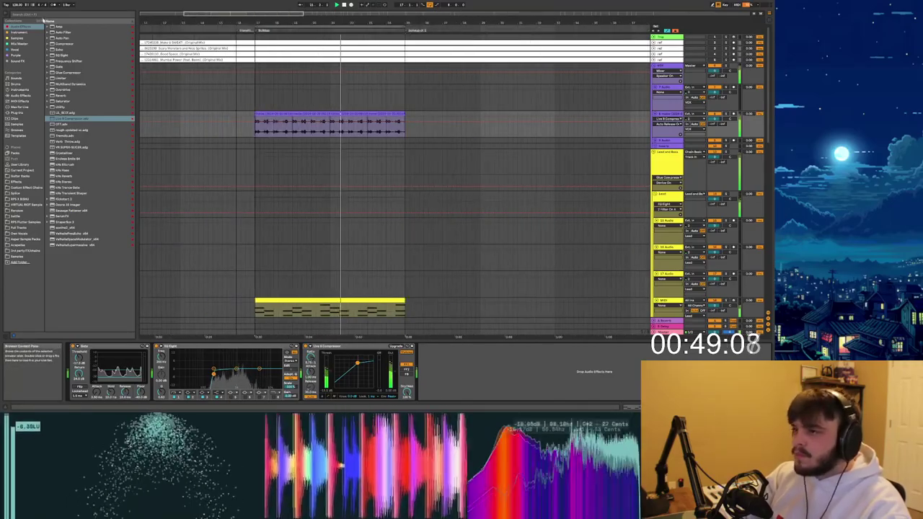
{"action": "left_click", "coordinate": [42, 16]}
{"action": "type", "text": "reverb"}
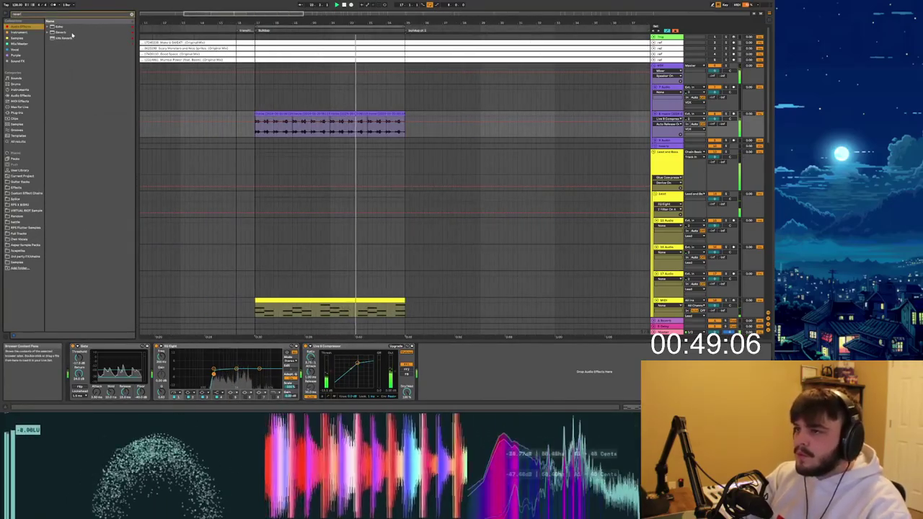
{"action": "left_click", "coordinate": [71, 33]}
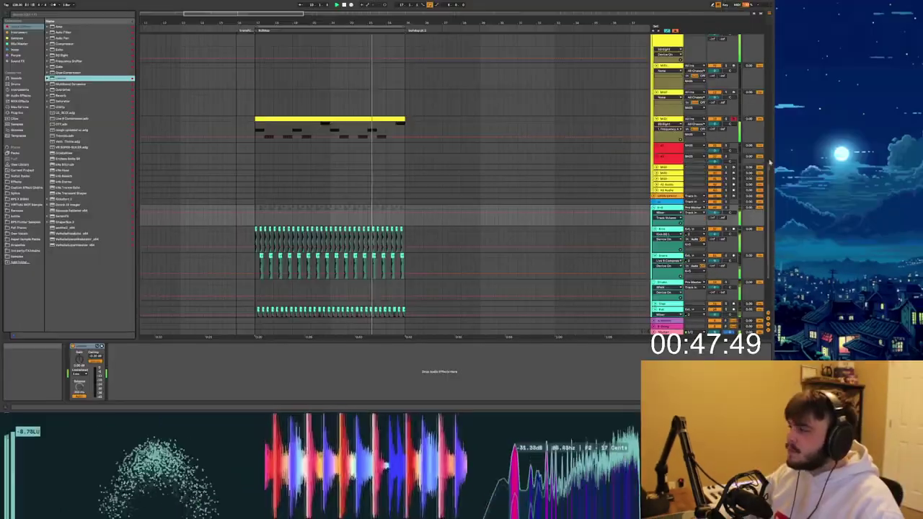
Split several notes of the Buildup bass clip into shorter repeated hits while playing back the bass line.
{"action": "mouse_move", "coordinate": [770, 163]}
{"action": "left_mouse_down"}
{"action": "mouse_move", "coordinate": [770, 184]}
{"action": "mouse_move", "coordinate": [769, 154]}
{"action": "left_mouse_up"}
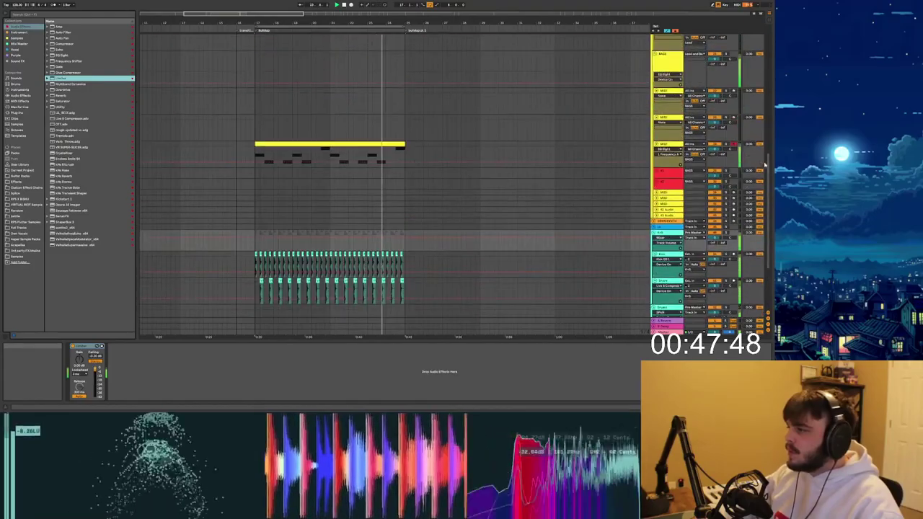
{"action": "left_click", "coordinate": [663, 144]}
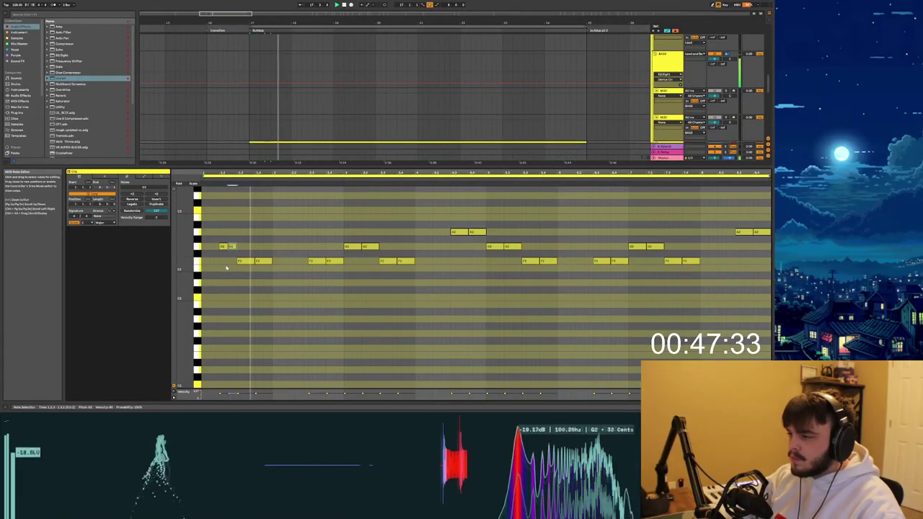
{"action": "left_click", "coordinate": [665, 142]}
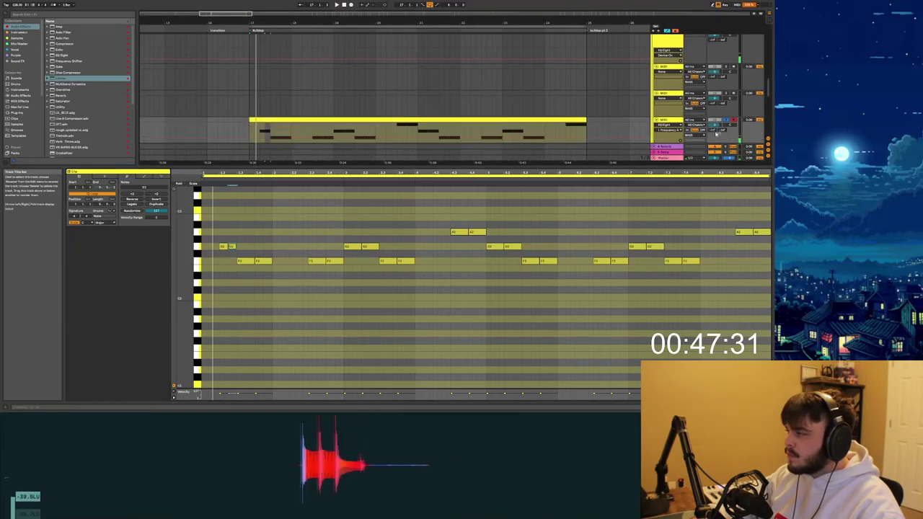
{"action": "key", "text": "space"}
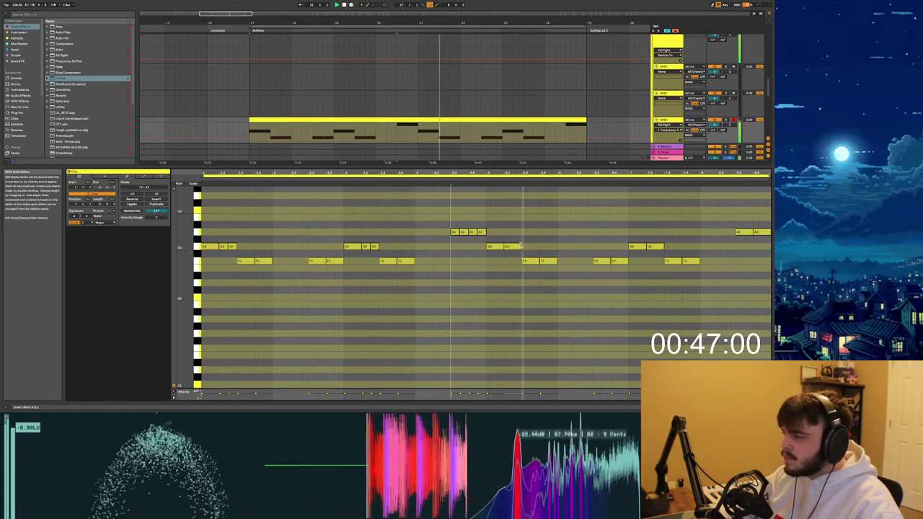
{"action": "left_click", "coordinate": [487, 267]}
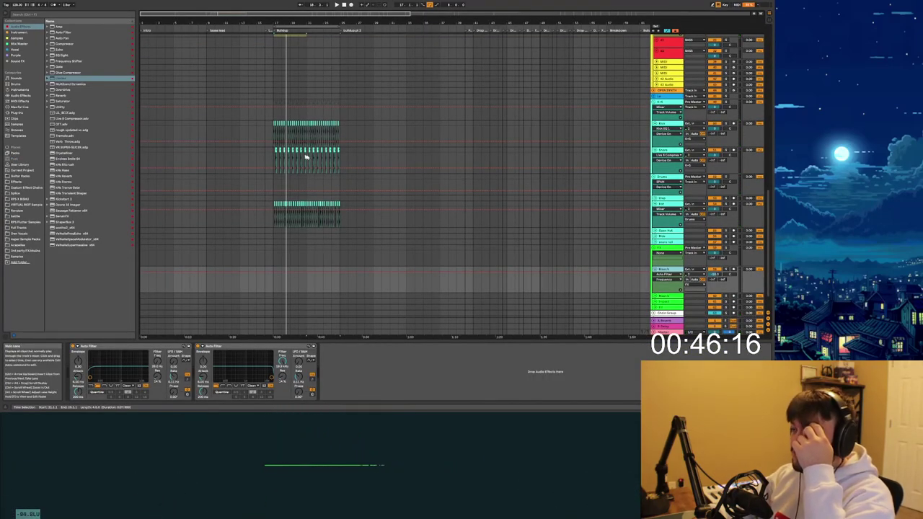
Load RaveGenerator2 on a MIDI track below the riser track in the FX group and move its window clear of the arrangement.
{"action": "left_click", "coordinate": [342, 132]}
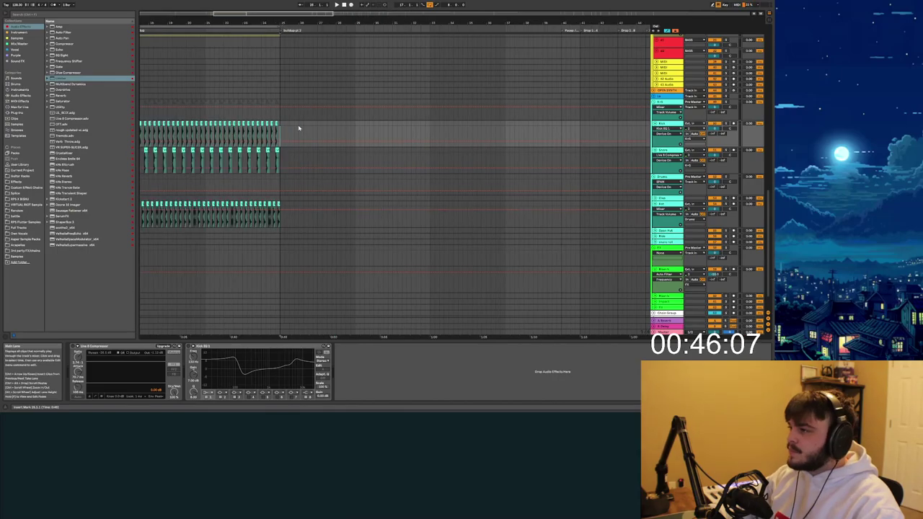
{"action": "scroll", "coordinate": [317, 127], "scroll_direction": "down", "scroll_amount": 4}
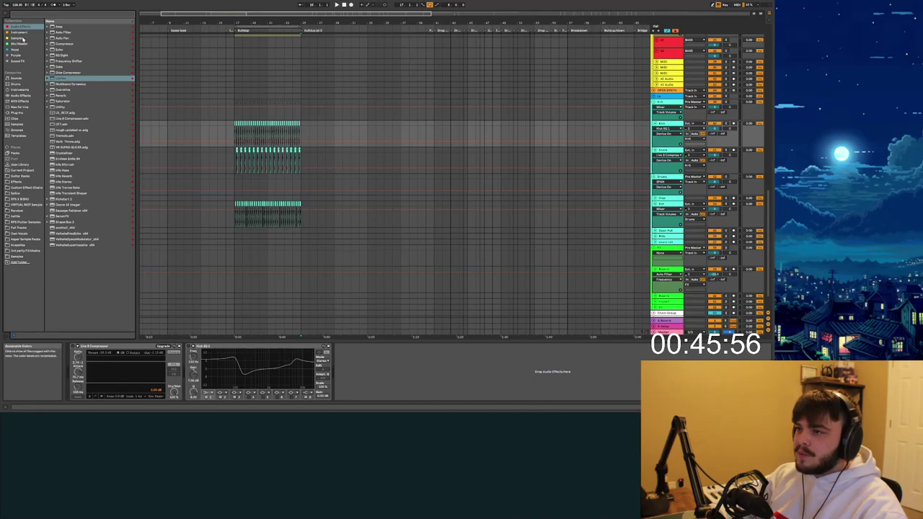
{"action": "left_click", "coordinate": [21, 33]}
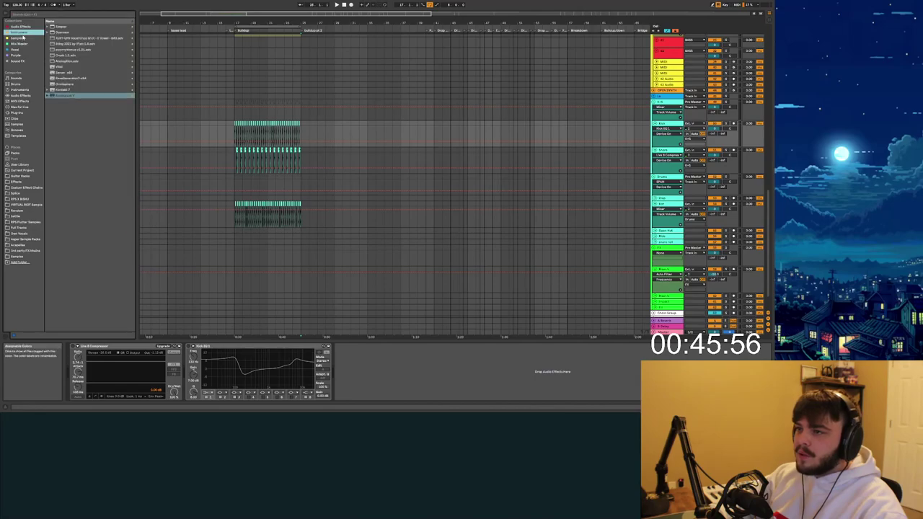
{"action": "left_click", "coordinate": [661, 269]}
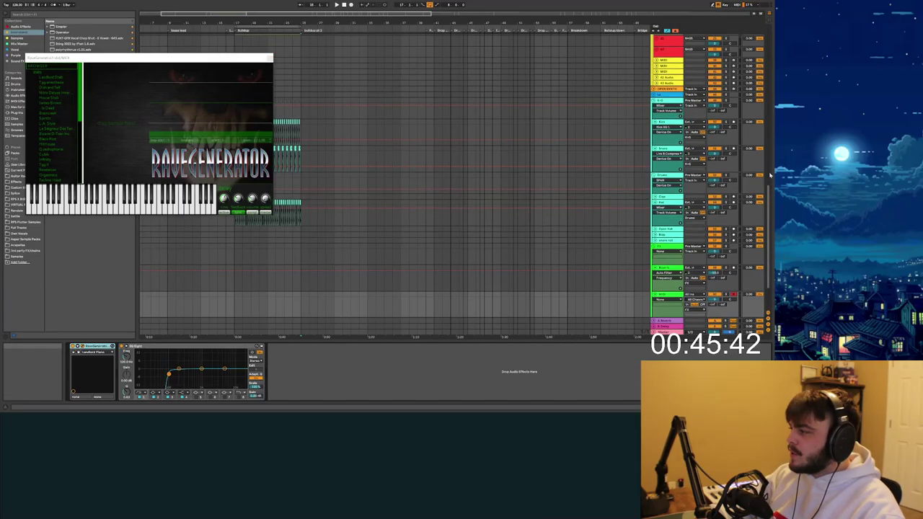
{"action": "scroll", "coordinate": [401, 181], "scroll_direction": "down", "scroll_amount": 5}
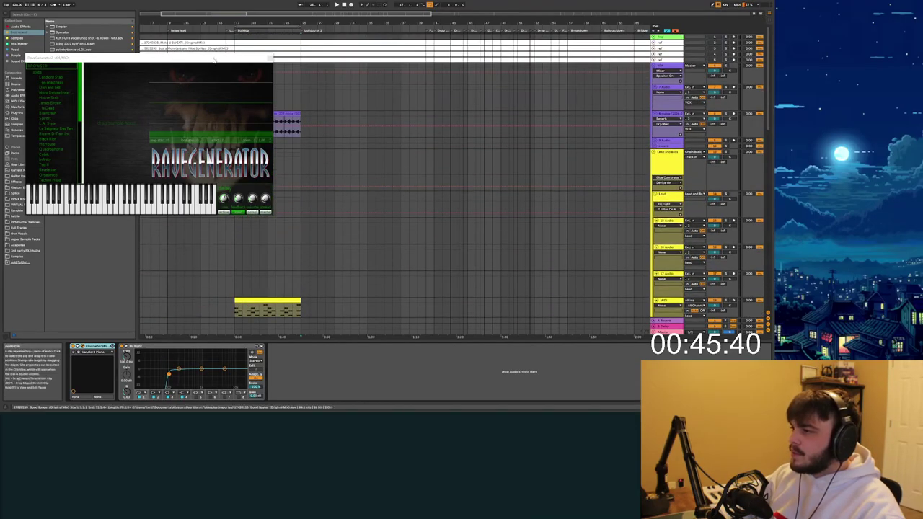
{"action": "left_click_drag", "start_coordinate": [213, 60], "coordinate": [240, 155]}
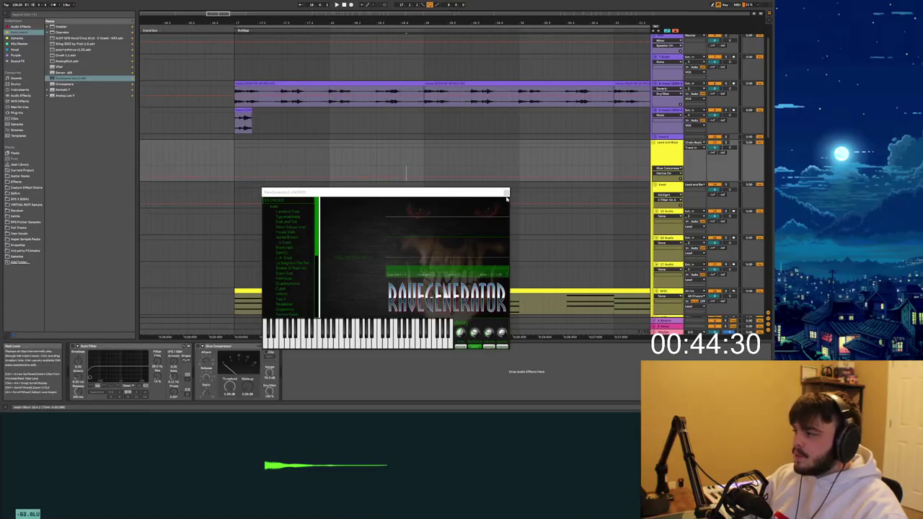
Use the short meow vocal snippet as a Simpler instrument on the FX group's MIDI track for the Buildup's second half.
{"action": "left_click", "coordinate": [243, 110]}
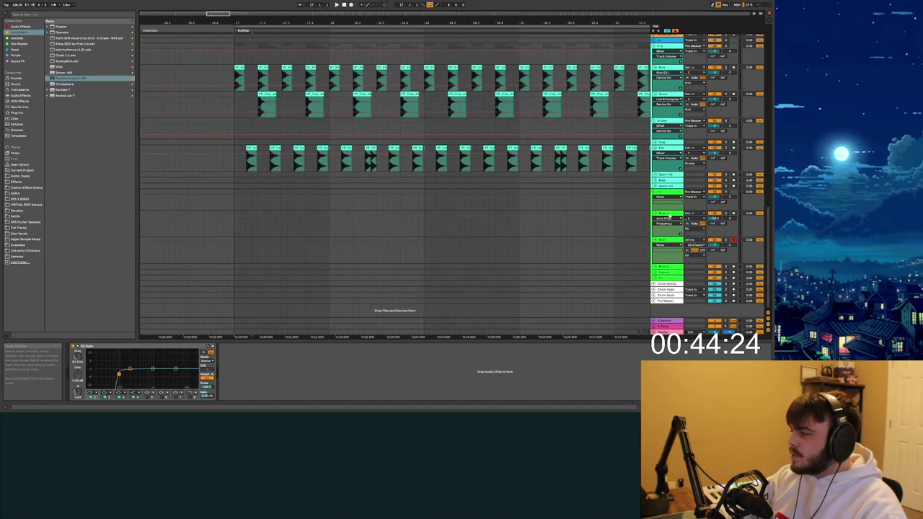
{"action": "left_click", "coordinate": [396, 223]}
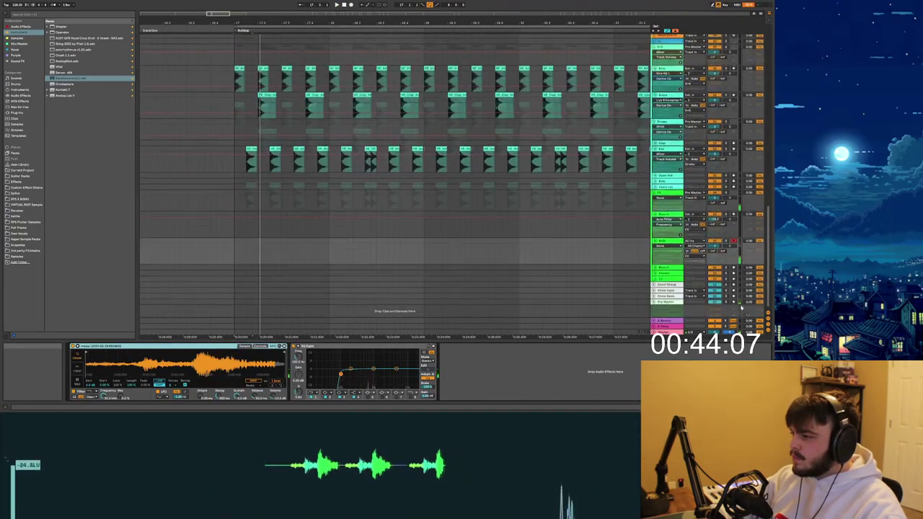
{"action": "scroll", "coordinate": [741, 308], "scroll_direction": "down", "scroll_amount": 1}
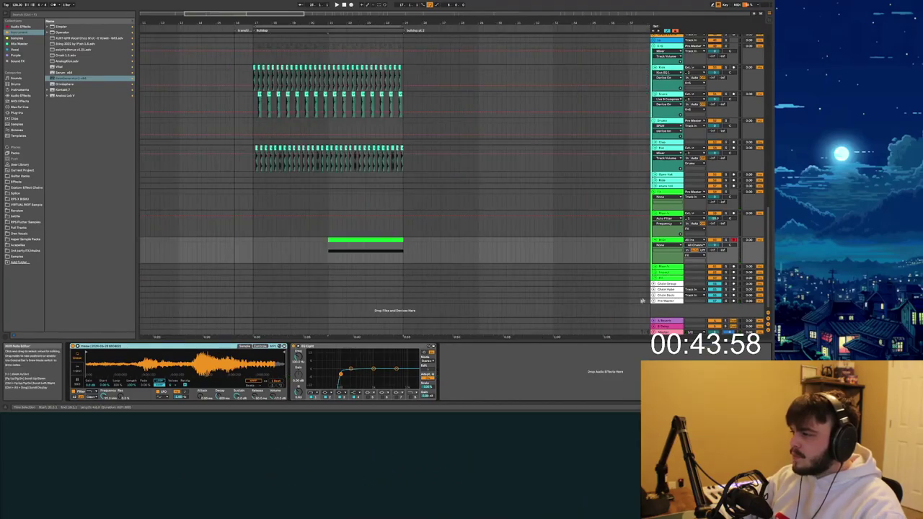
Play back the second half of the Buildup with the processed meow MIDI part.
{"action": "key", "text": "space"}
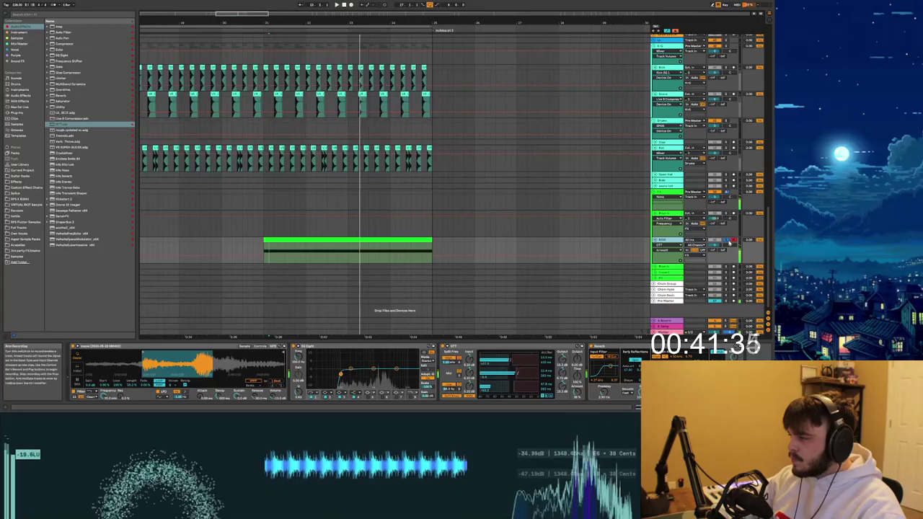
{"action": "left_click", "coordinate": [279, 264]}
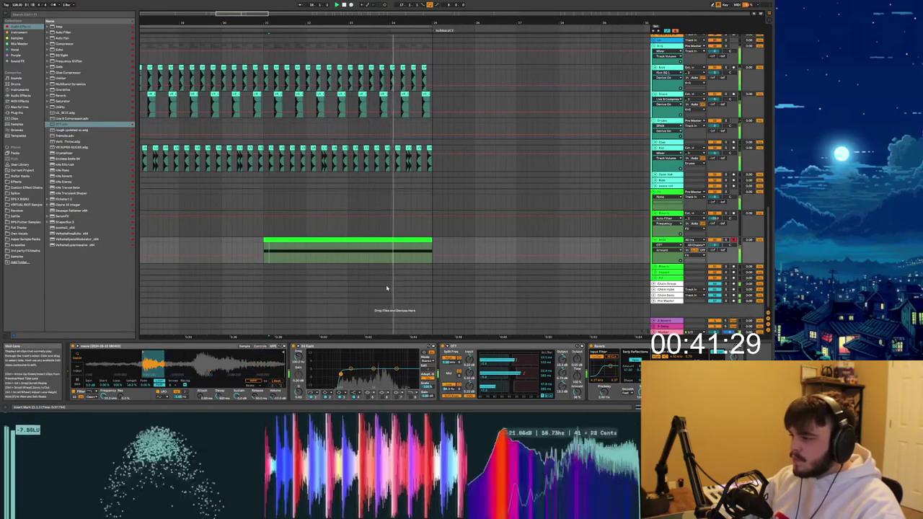
{"action": "key", "text": "space"}
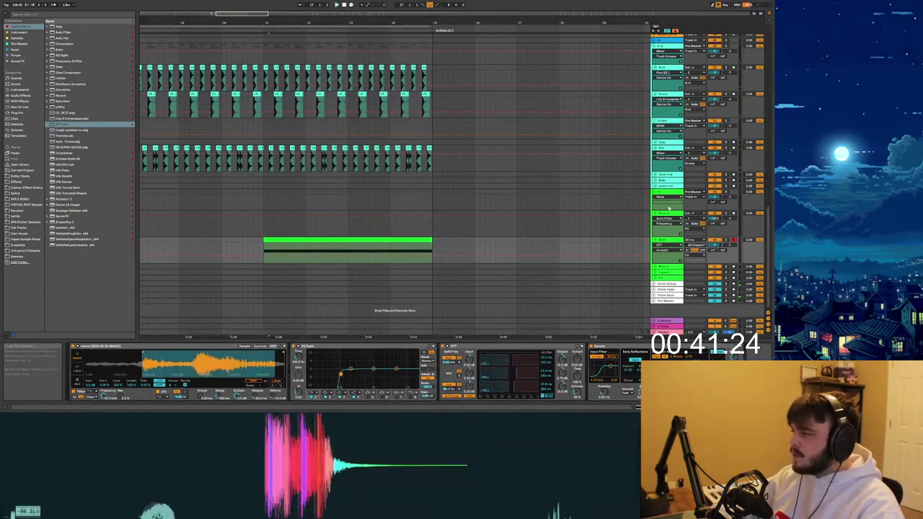
Add an AC_SLATER riser sample to the FX group's riser track, ending with the Buildup section.
{"action": "left_click", "coordinate": [667, 192]}
{"action": "left_click", "coordinate": [667, 214]}
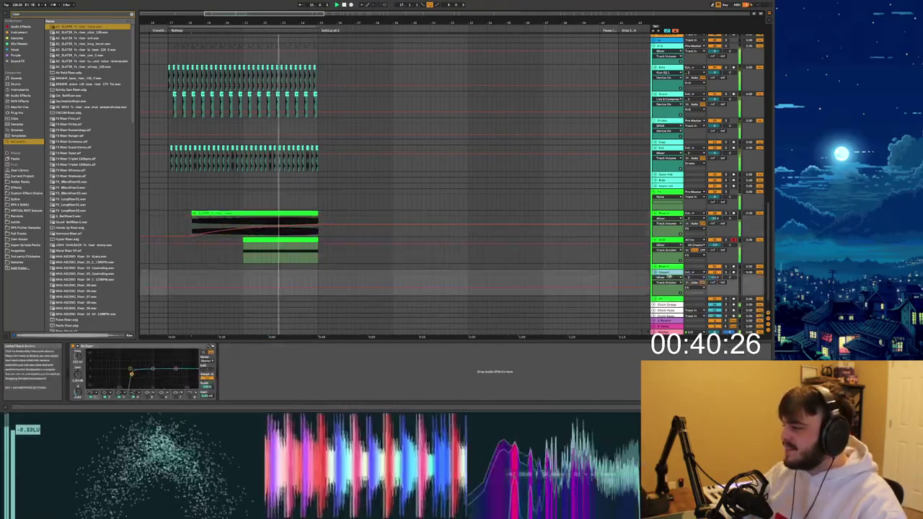
Create a one-bar meow MIDI clip at the start of Buildup pt 2 on a separate track and resample it to audio.
{"action": "left_click", "coordinate": [318, 258]}
{"action": "key", "text": "space"}
{"action": "left_click_drag", "start_coordinate": [318, 278], "coordinate": [342, 297]}
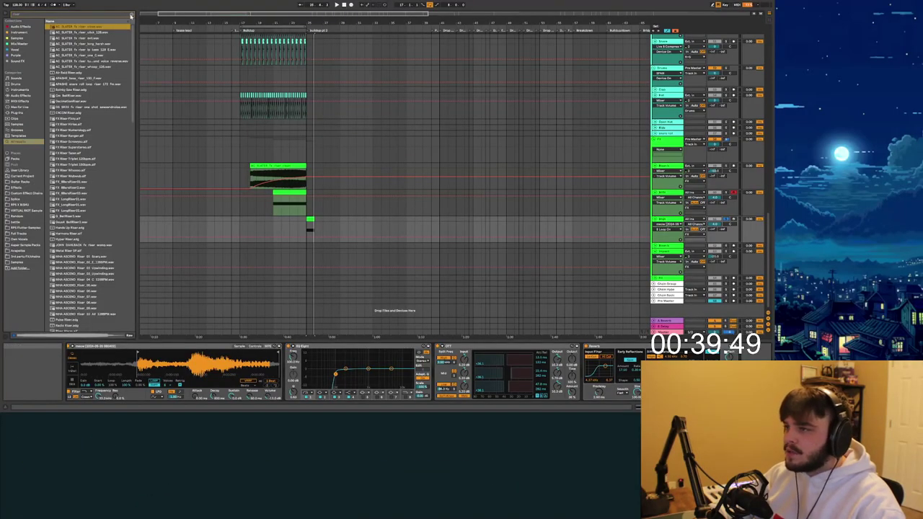
{"action": "key", "text": "ctrl+f"}
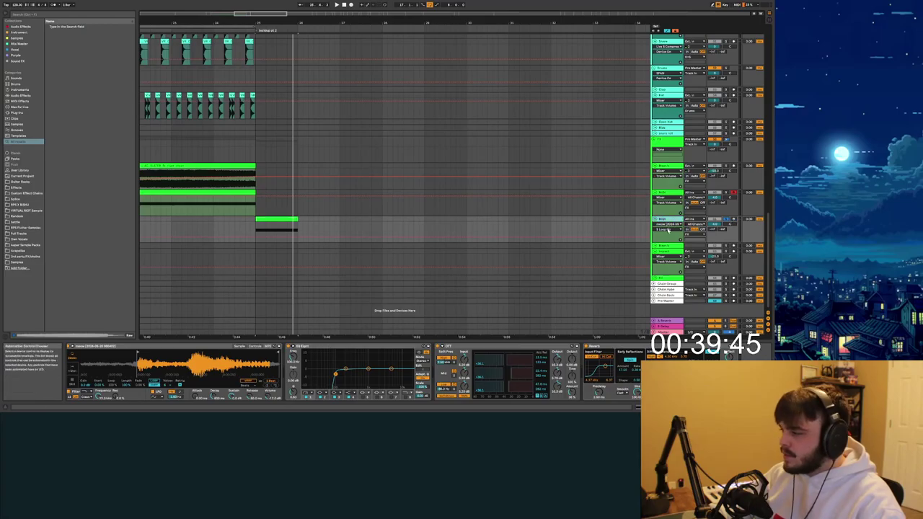
{"action": "left_click", "coordinate": [668, 229]}
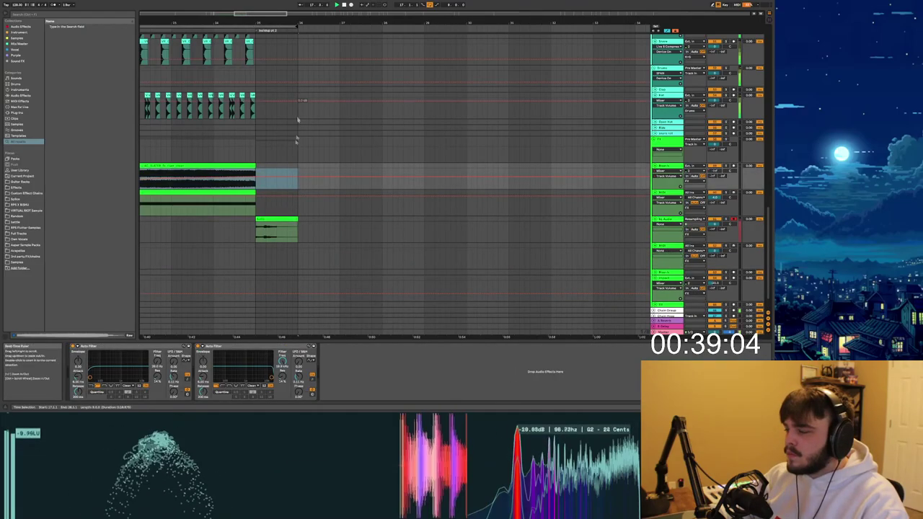
Play back the Buildup from different points to check the riser and the transition into Buildup pt 2.
{"action": "scroll", "coordinate": [258, 180], "scroll_direction": "down", "scroll_amount": 8}
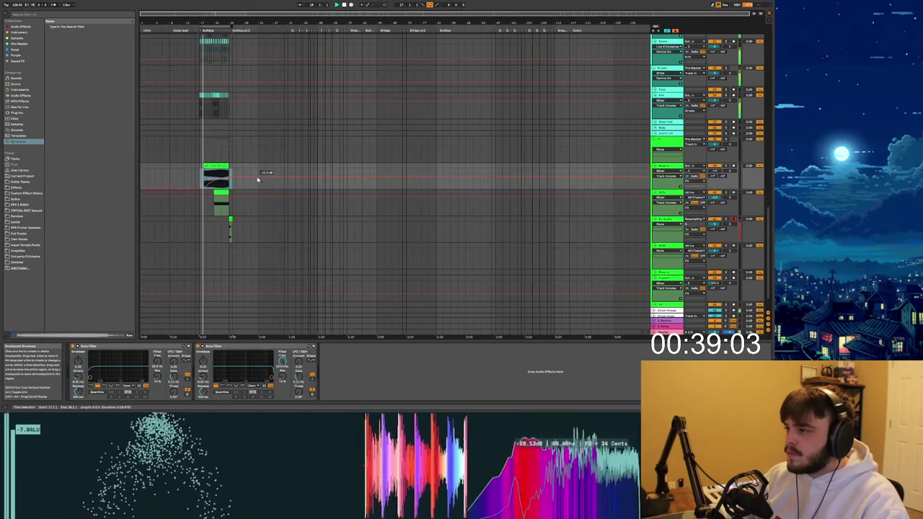
{"action": "key", "text": "space"}
{"action": "left_click", "coordinate": [223, 185]}
{"action": "key", "text": "space"}
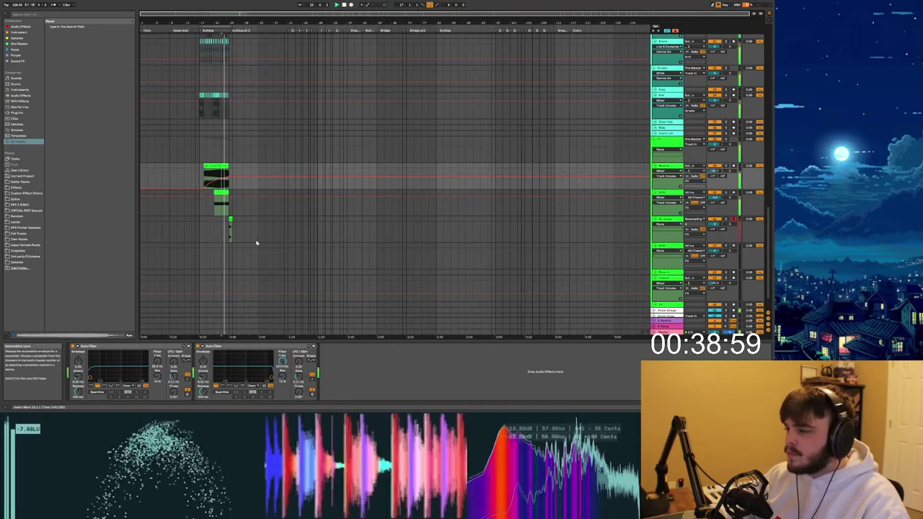
{"action": "scroll", "coordinate": [247, 242], "scroll_direction": "up", "scroll_amount": 5}
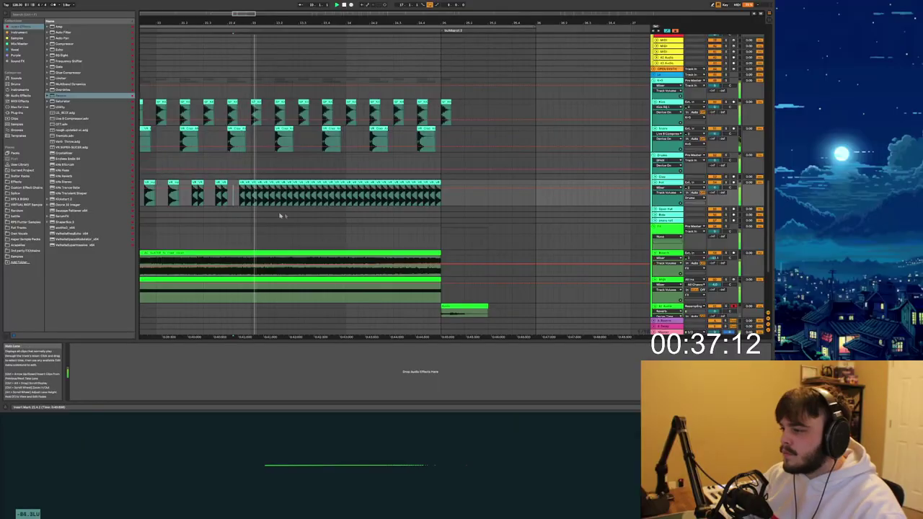
Open the MIDI clip at the start of Buildup pt 2 in the bass group and select the section's drum clips for repeating.
{"action": "scroll", "coordinate": [297, 213], "scroll_direction": "down", "scroll_amount": 3}
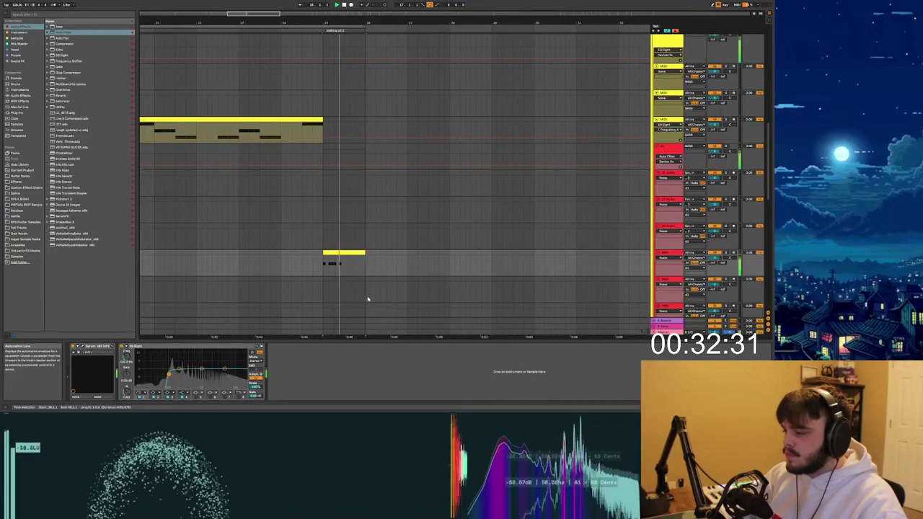
{"action": "double_click", "coordinate": [354, 255]}
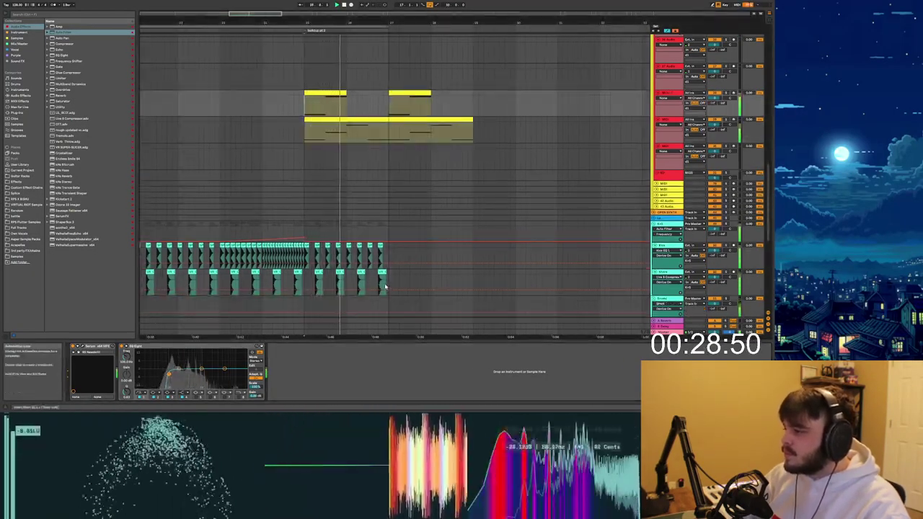
{"action": "scroll", "coordinate": [385, 287], "scroll_direction": "down", "scroll_amount": 3}
{"action": "left_click_drag", "start_coordinate": [390, 284], "coordinate": [313, 191]}
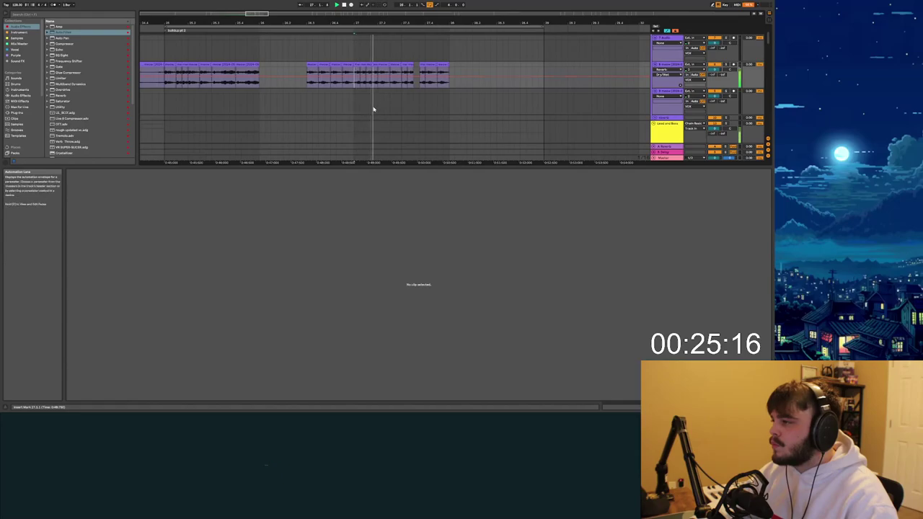
Preview the FX meow samples among the "meow" results for Buildup pt 2.
{"action": "scroll", "coordinate": [350, 109], "scroll_direction": "down", "scroll_amount": 3}
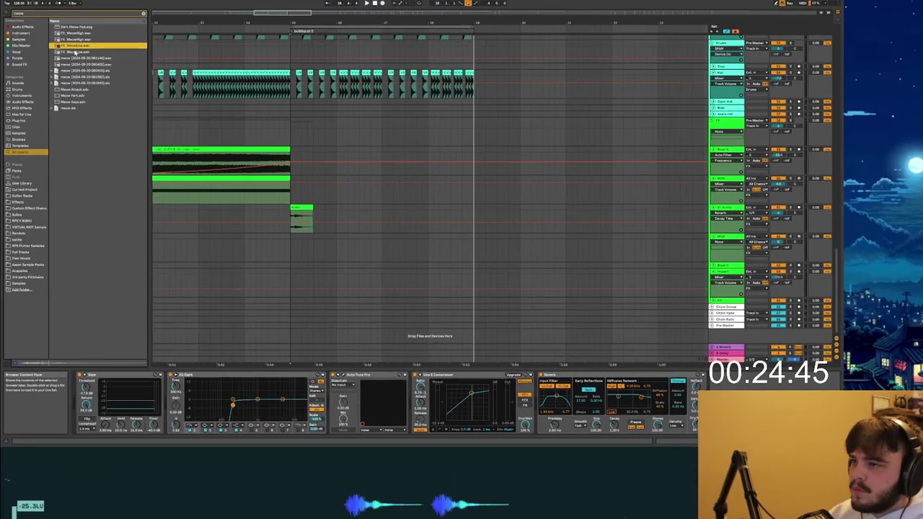
{"action": "key", "text": "Up"}
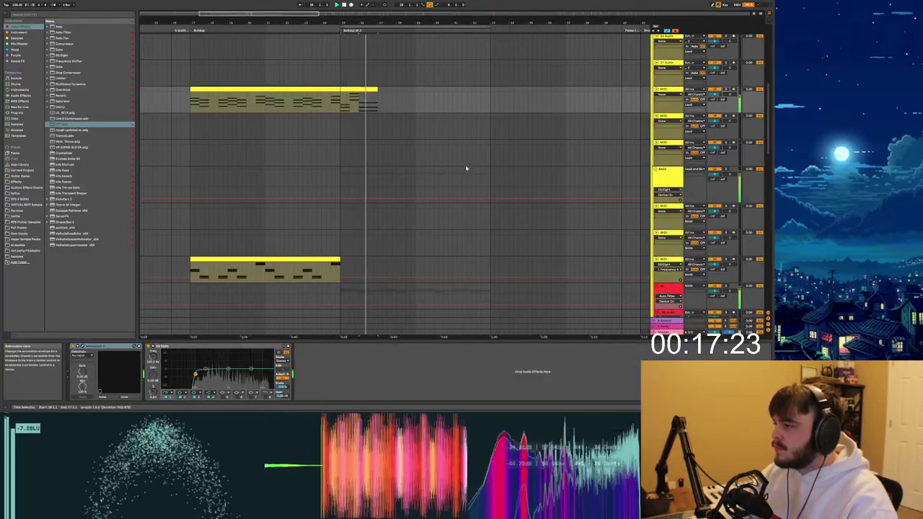
Duplicate the two-bar chord clip on the lead MIDI track to fill Buildup pt 2.
{"action": "left_click", "coordinate": [353, 89]}
{"action": "key", "text": "ctrl+d"}
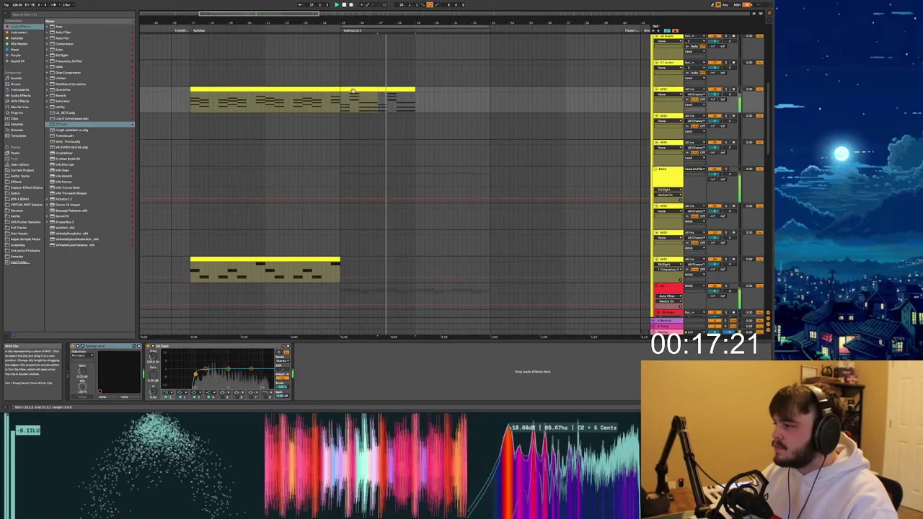
{"action": "key", "text": "ctrl+d"}
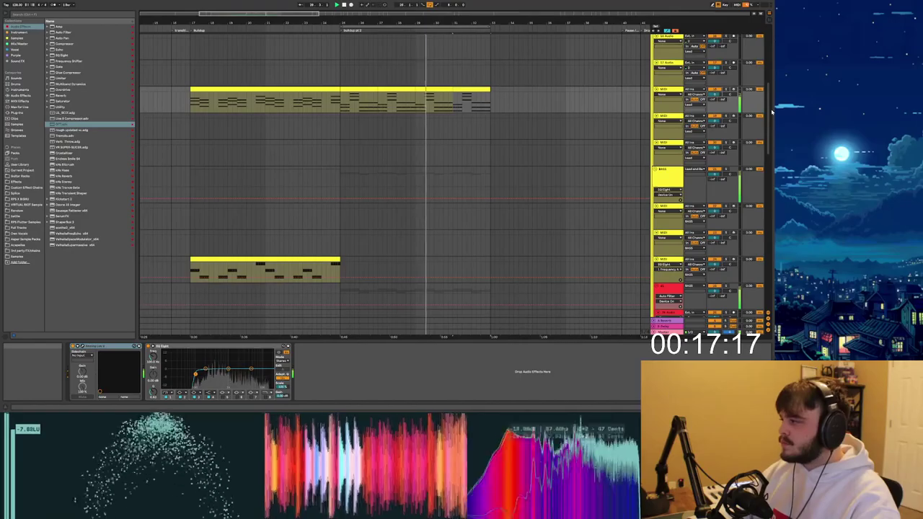
Look over the chopped vocal and lead tracks of Buildup pt 2 during playback and return to the drum tracks.
{"action": "key", "text": "shift+Tab"}
{"action": "key", "text": "shift+Tab"}
{"action": "left_click_drag", "start_coordinate": [769, 107], "coordinate": [768, 42]}
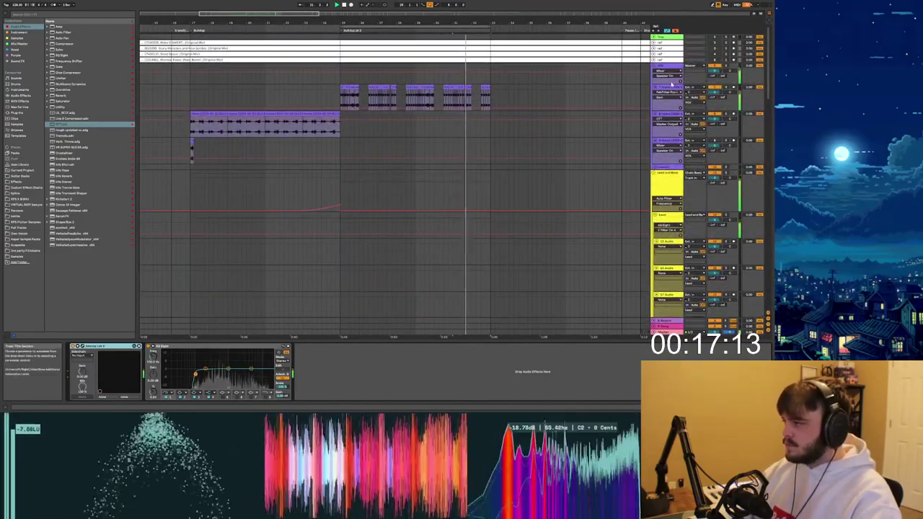
{"action": "left_click_drag", "start_coordinate": [769, 88], "coordinate": [769, 171]}
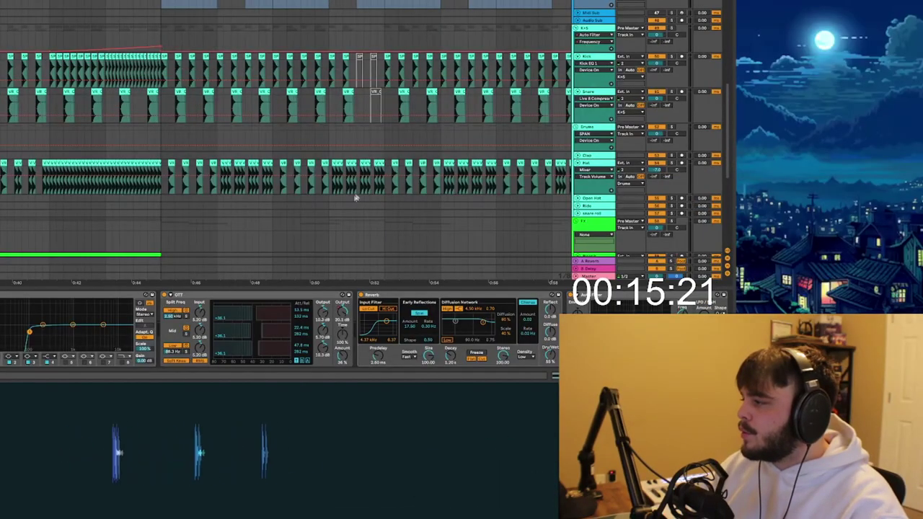
Audition the high and low open bongo samples for the percussion of Buildup pt 2.
{"action": "scroll", "coordinate": [354, 198], "scroll_direction": "right", "scroll_amount": 3}
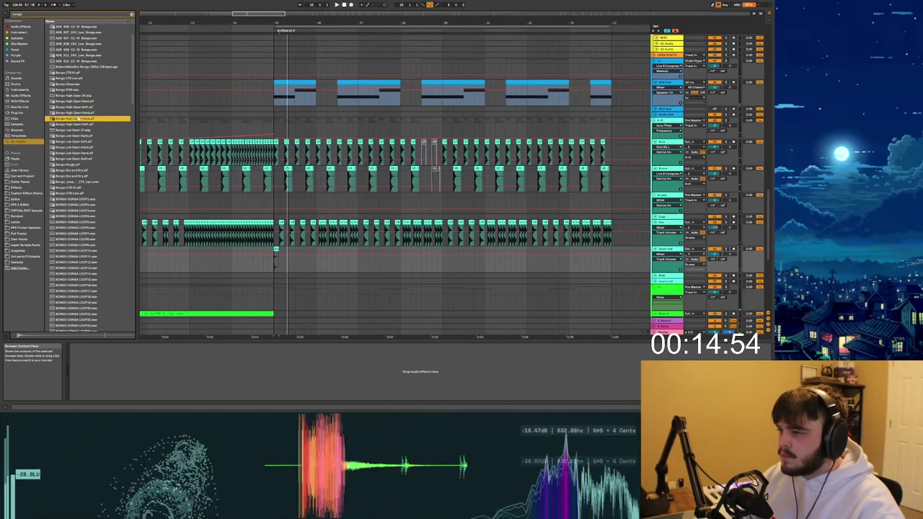
{"action": "left_click", "coordinate": [84, 125]}
{"action": "left_click", "coordinate": [83, 131]}
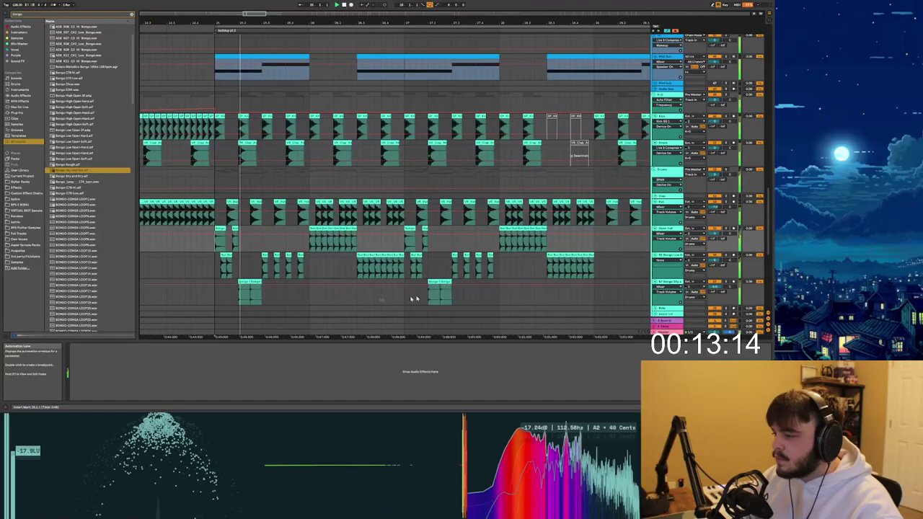
Duplicate the four-bar bongo pattern on all three bongo tracks across the second half of Buildup pt 2.
{"action": "scroll", "coordinate": [552, 305], "scroll_direction": "down", "scroll_amount": 4}
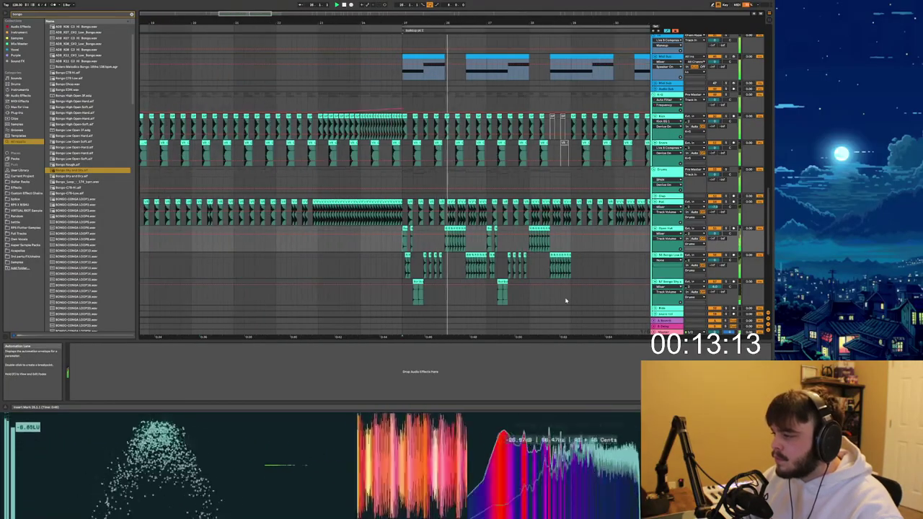
{"action": "left_click_drag", "start_coordinate": [569, 299], "coordinate": [403, 227]}
{"action": "key", "text": "ctrl+d"}
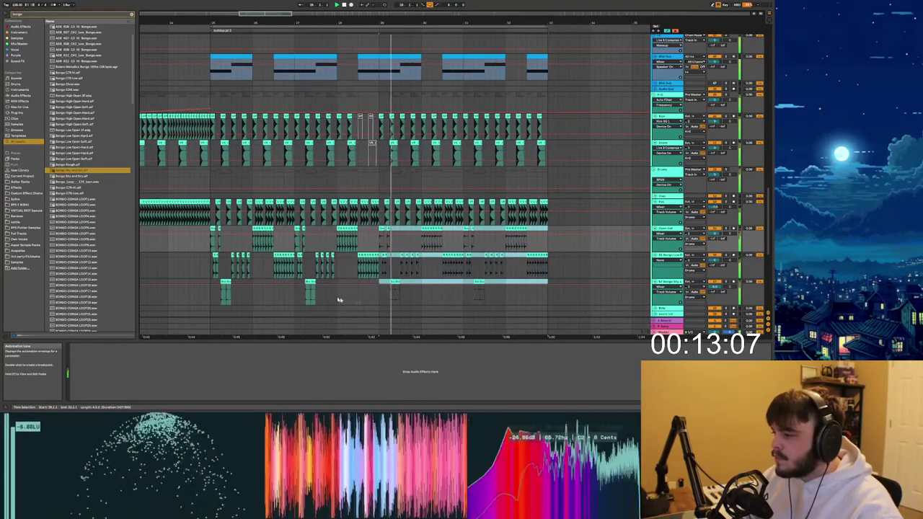
{"action": "left_click", "coordinate": [373, 294]}
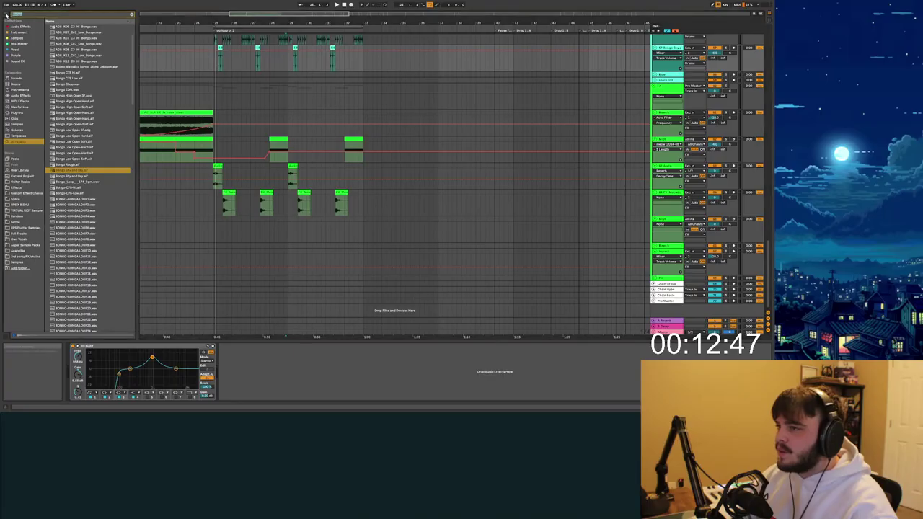
Search the library for "amen" and preview the first amen break sample.
{"action": "type", "text": "amen"}
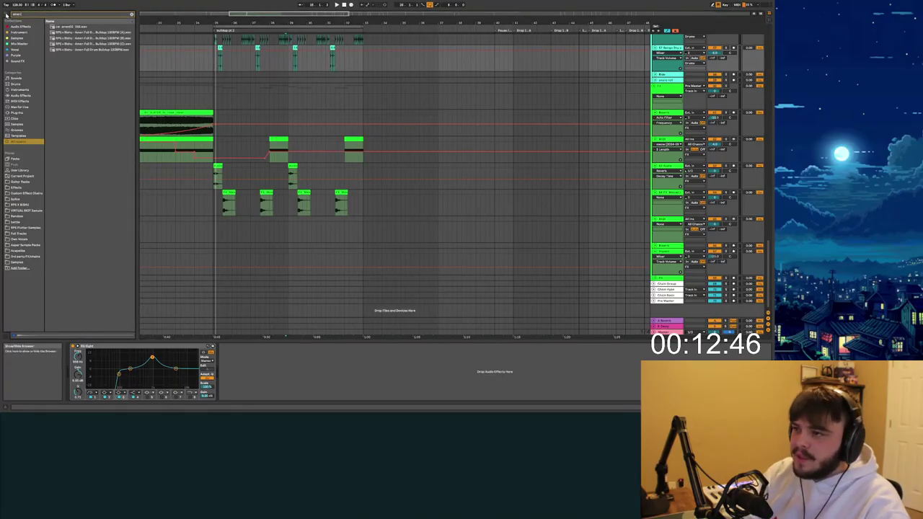
{"action": "left_click", "coordinate": [84, 27]}
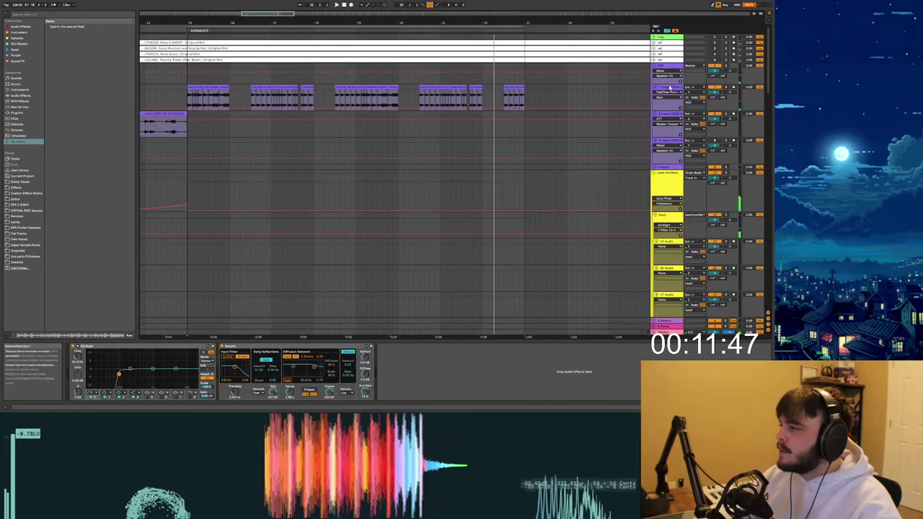
Add the Verb Throw rack to the chopped vocal track of Buildup pt 2 and automate its reverb throws in the gaps between phrases.
{"action": "left_click", "coordinate": [669, 88]}
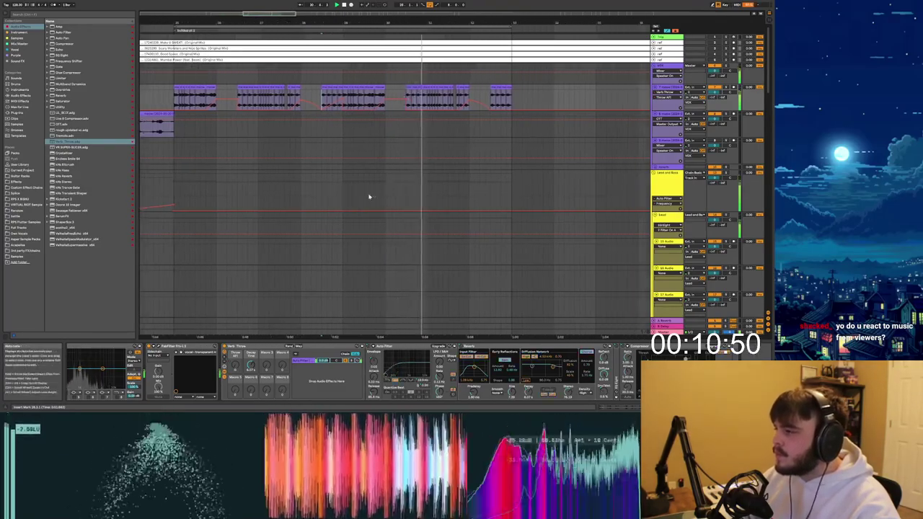
{"action": "scroll", "coordinate": [369, 196], "scroll_direction": "down", "scroll_amount": 3}
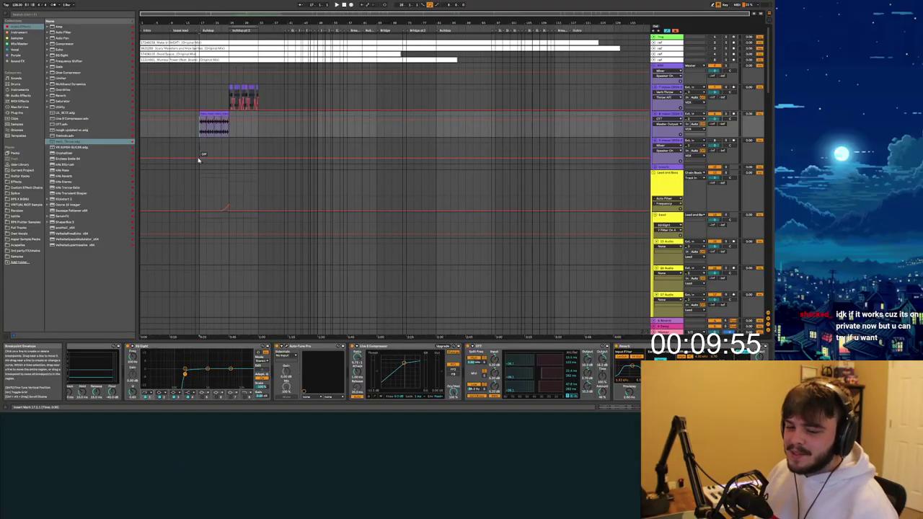
Audition the short clip at the start of Buildup on the third vocal track and toggle that track's activation.
{"action": "scroll", "coordinate": [199, 160], "scroll_direction": "up", "scroll_amount": 5}
{"action": "scroll", "coordinate": [279, 146], "scroll_direction": "down", "scroll_amount": 3}
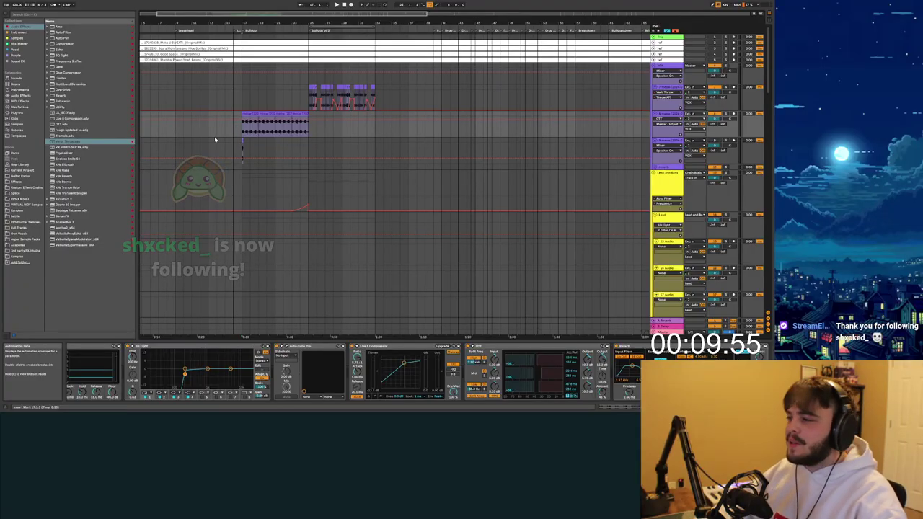
{"action": "scroll", "coordinate": [28, 10], "scroll_direction": "up", "scroll_amount": 4}
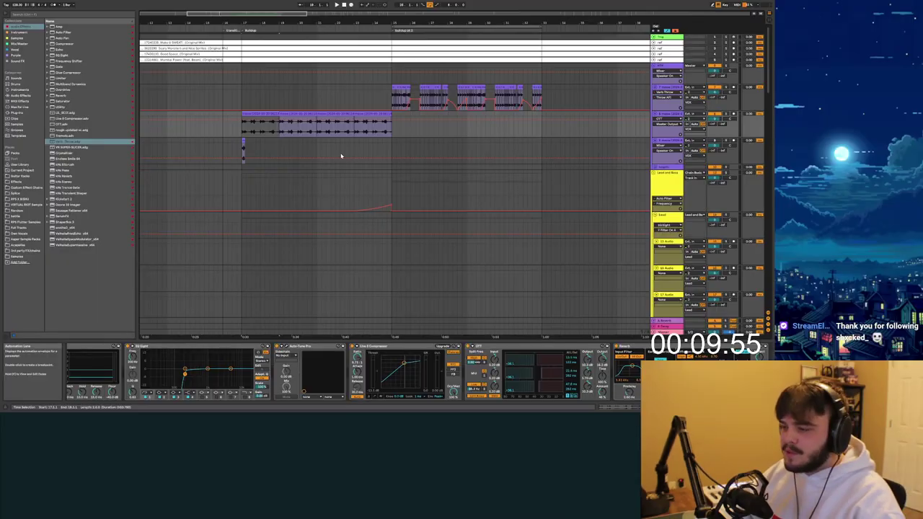
{"action": "left_click", "coordinate": [244, 144]}
{"action": "key", "text": "space"}
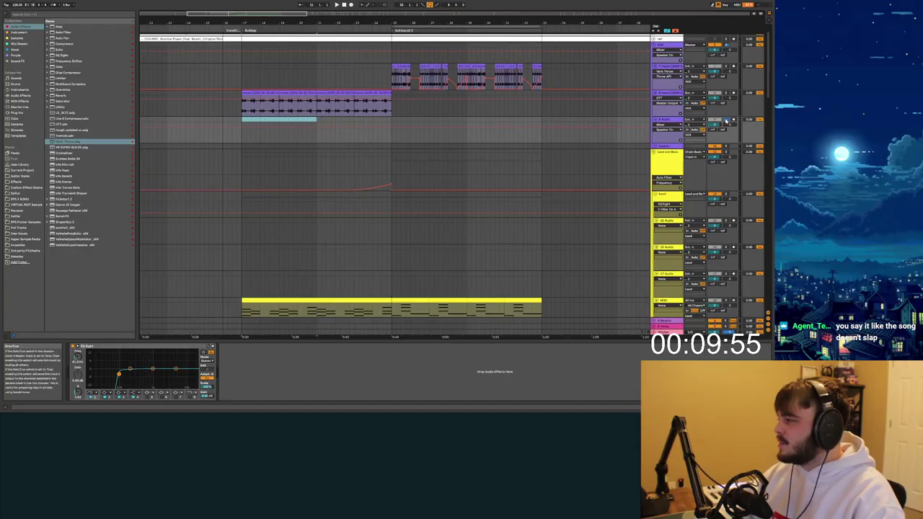
{"action": "left_click", "coordinate": [715, 119]}
{"action": "scroll", "coordinate": [352, 185], "scroll_direction": "down", "scroll_amount": 4}
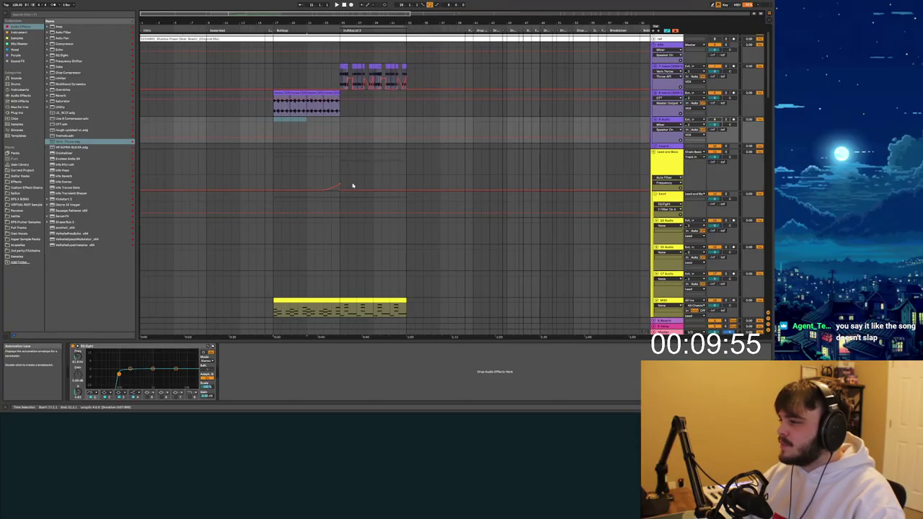
{"action": "scroll", "coordinate": [272, 219], "scroll_direction": "up", "scroll_amount": 2}
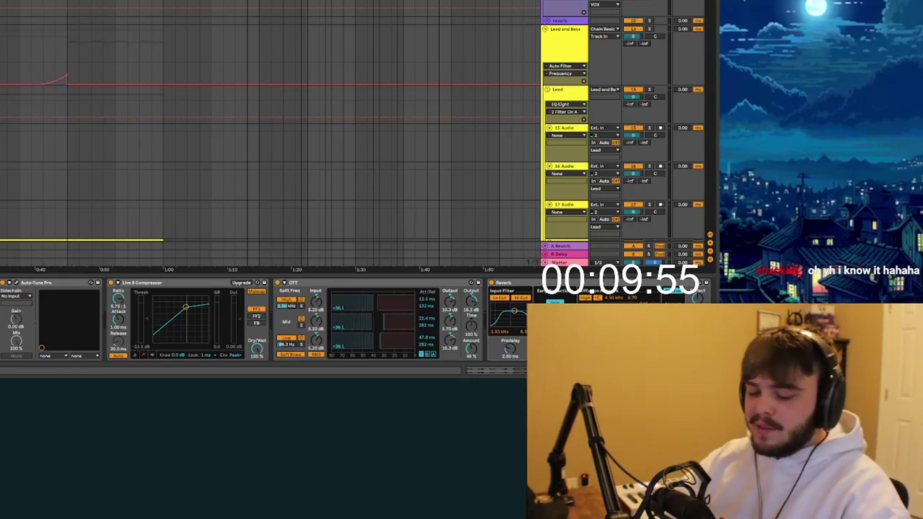
Record Buildup and Buildup pt 2 onto the resampling audio track, check the master spectrum in SPAN, and inspect the recorded waveform.
{"action": "scroll", "coordinate": [353, 129], "scroll_direction": "up", "scroll_amount": 4}
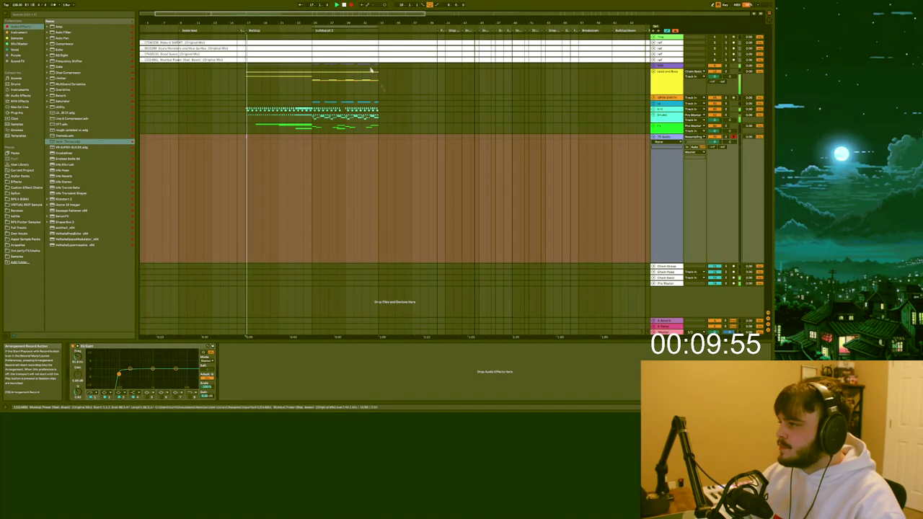
{"action": "scroll", "coordinate": [289, 190], "scroll_direction": "up", "scroll_amount": 3}
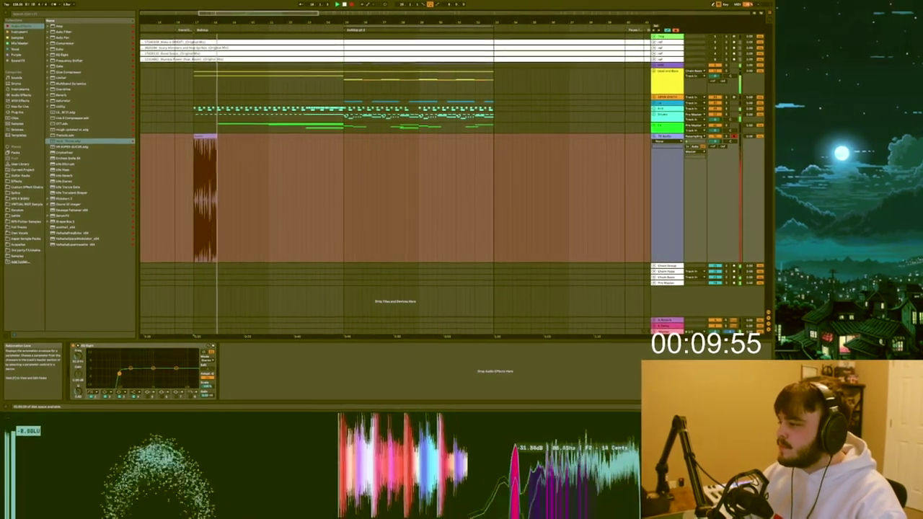
{"action": "left_click", "coordinate": [665, 332]}
{"action": "left_click", "coordinate": [208, 346]}
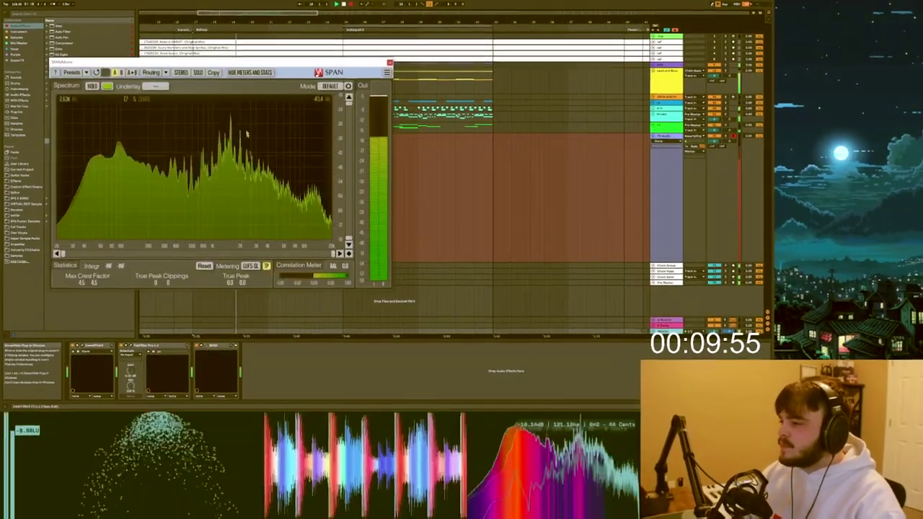
{"action": "left_click_drag", "start_coordinate": [249, 66], "coordinate": [564, 171]}
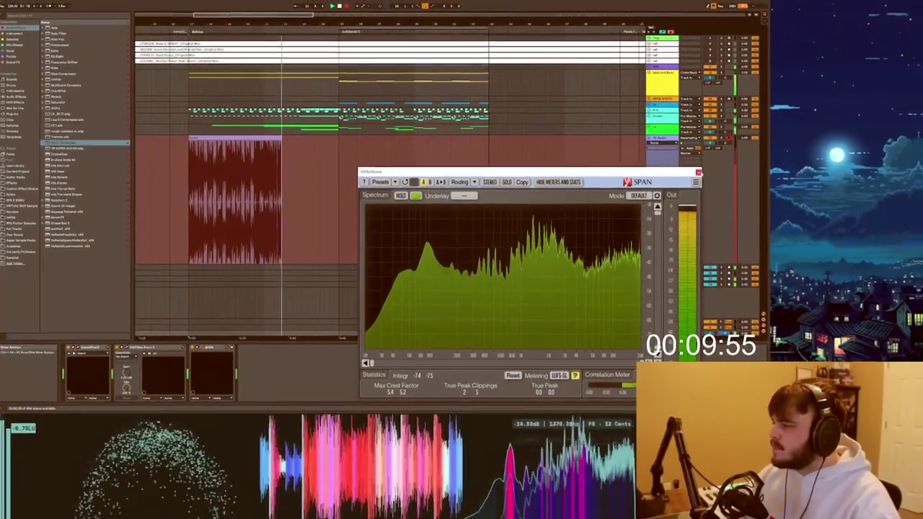
{"action": "left_click", "coordinate": [700, 172]}
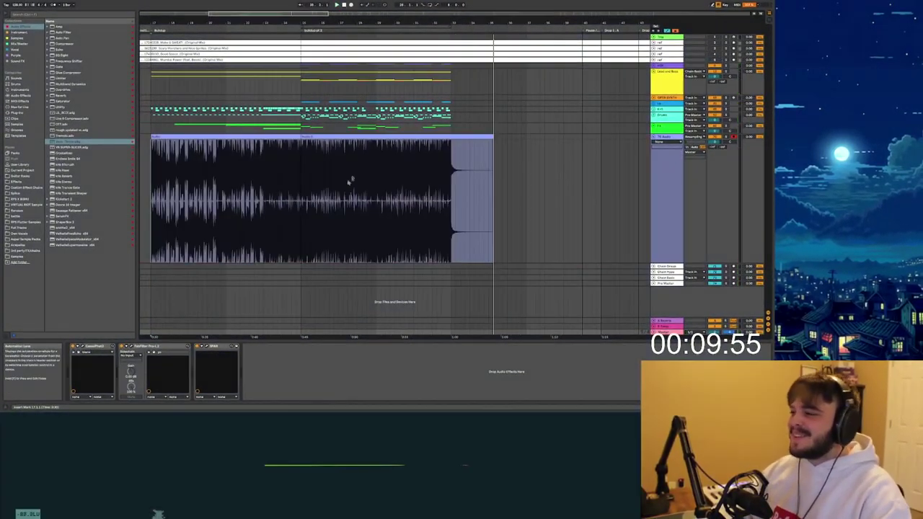
{"action": "scroll", "coordinate": [340, 186], "scroll_direction": "down", "scroll_amount": 5}
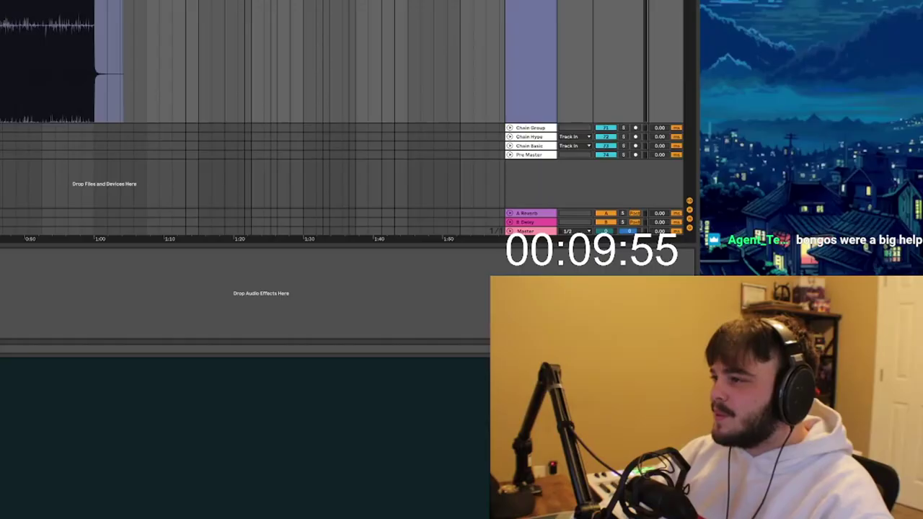
{"action": "scroll", "coordinate": [254, 197], "scroll_direction": "up", "scroll_amount": 5}
{"action": "scroll", "coordinate": [238, 21], "scroll_direction": "right", "scroll_amount": 3}
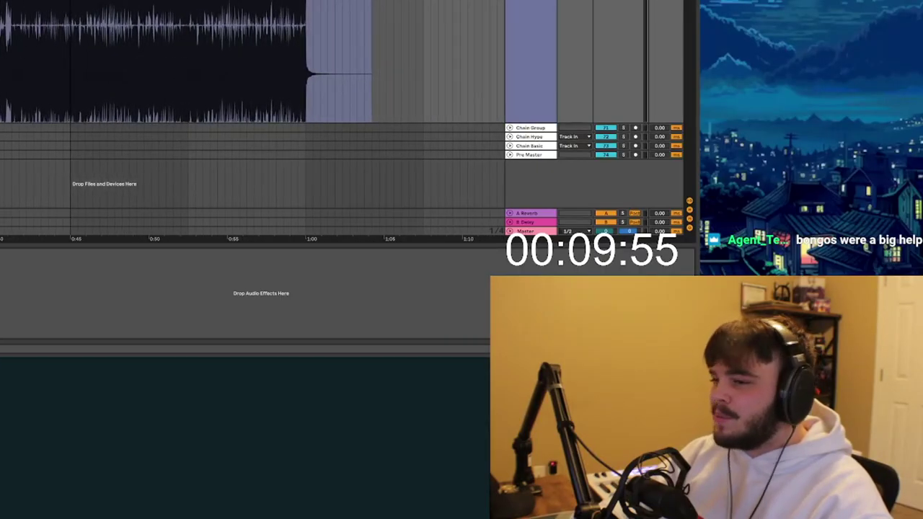